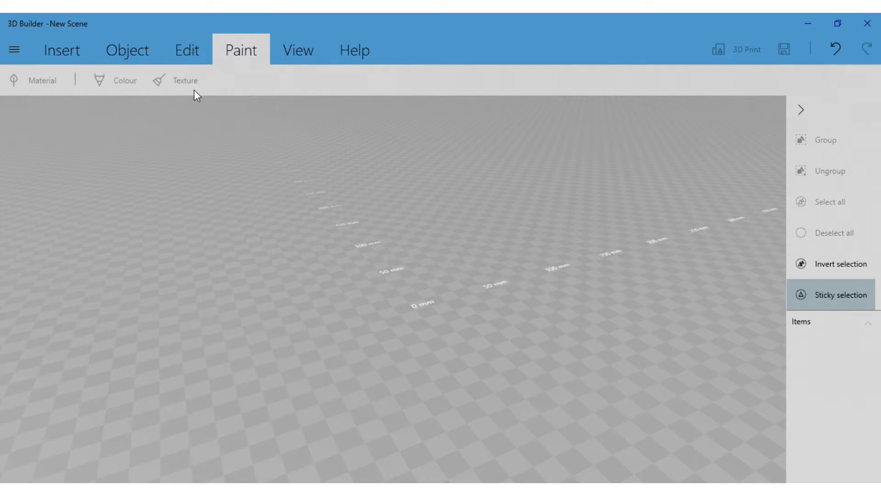
Insert a cube and move it sideways to -80.1 mm, and insert a sphere moved the opposite way to 58.76 mm
drag(460, 211, 397, 253)
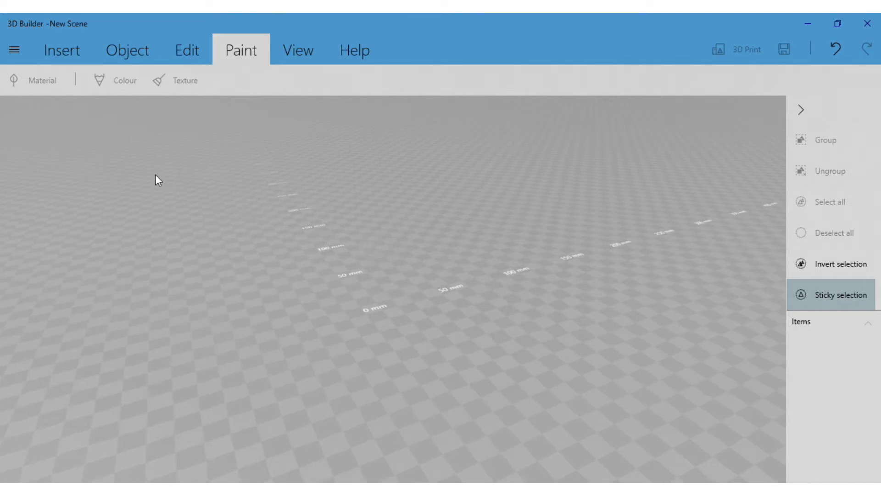
click(71, 62)
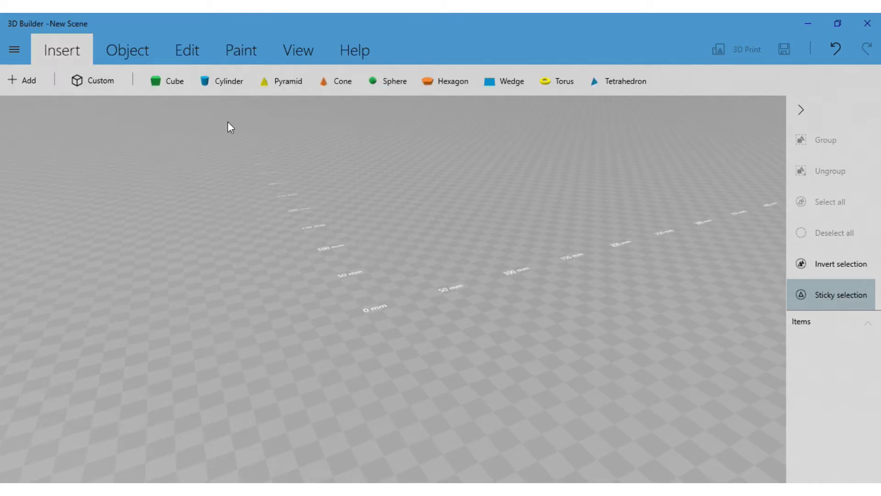
click(170, 84)
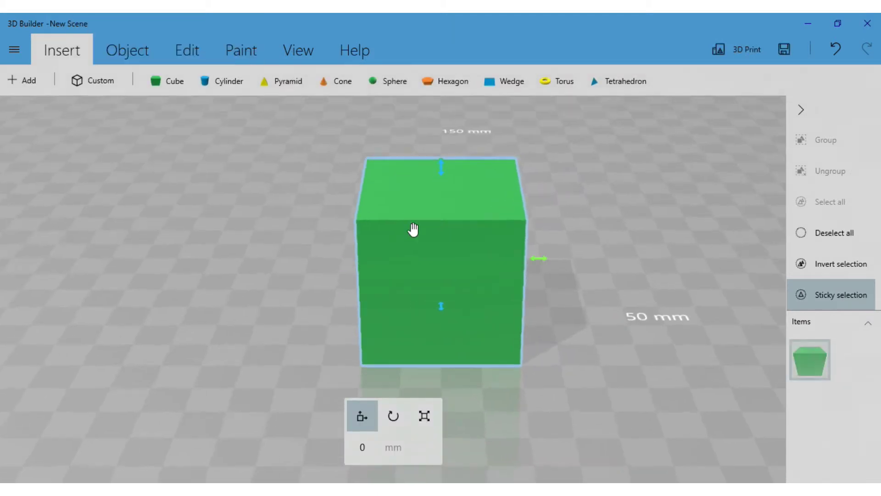
drag(544, 262, 229, 255)
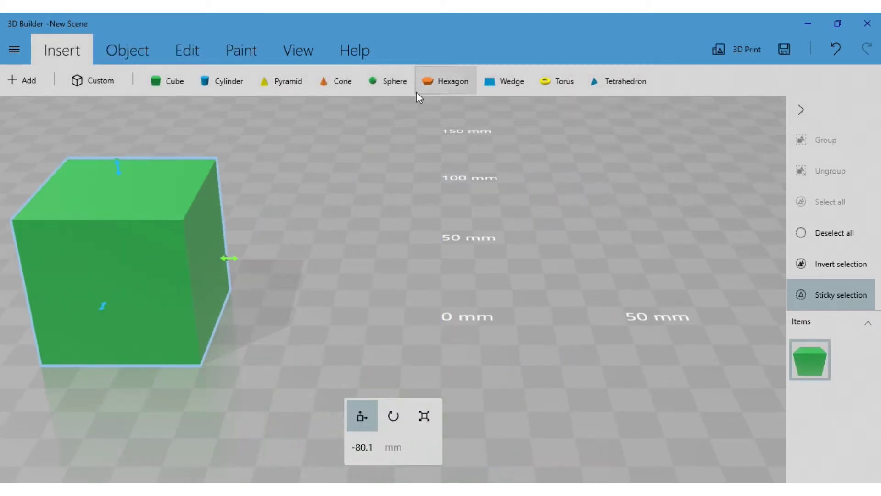
click(372, 82)
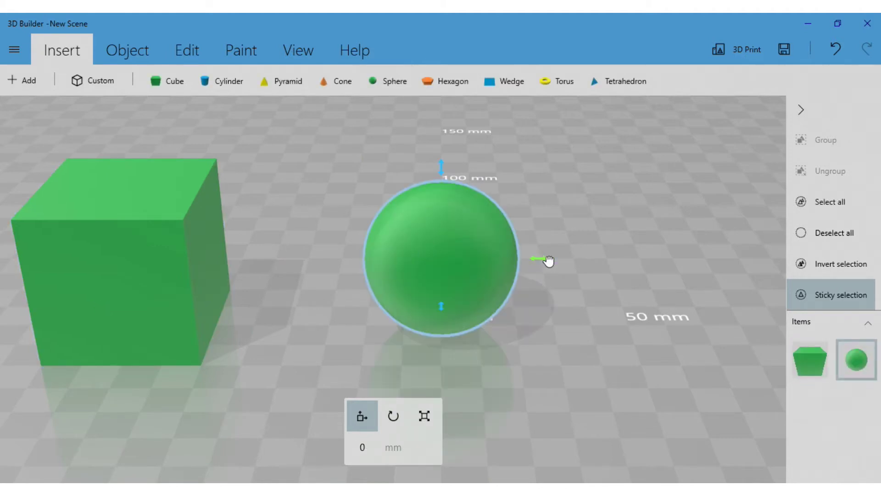
drag(548, 258, 778, 277)
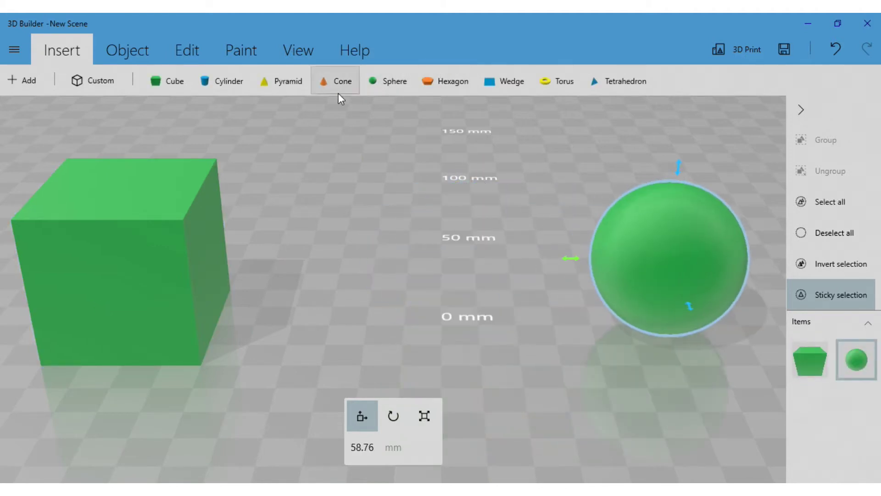
Insert a hexagon between the cube and the sphere, and move it together with the cube to about -28.6 mm
click(452, 84)
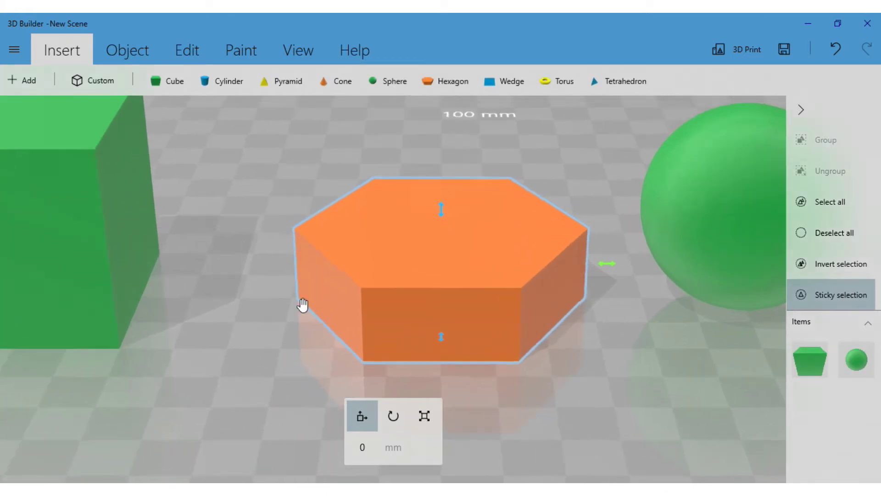
drag(309, 302, 423, 333)
click(285, 316)
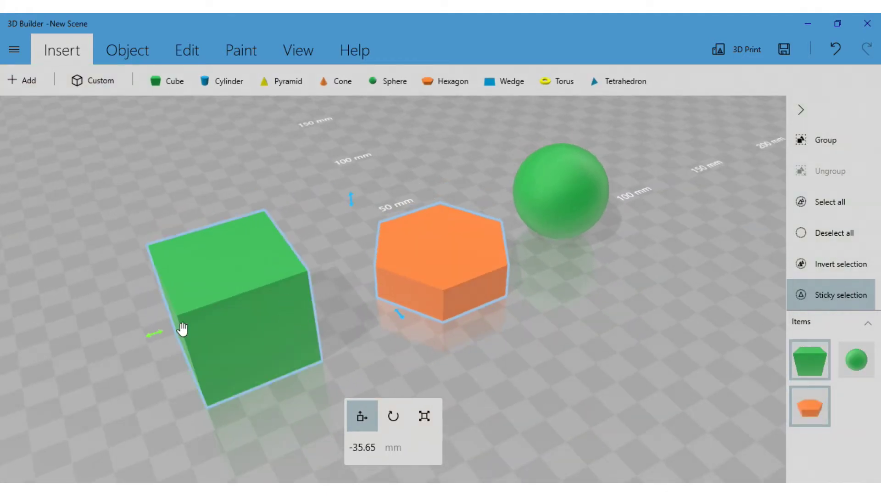
mouse_move(161, 330)
mouse_down()
mouse_move(186, 326)
mouse_move(176, 326)
mouse_up()
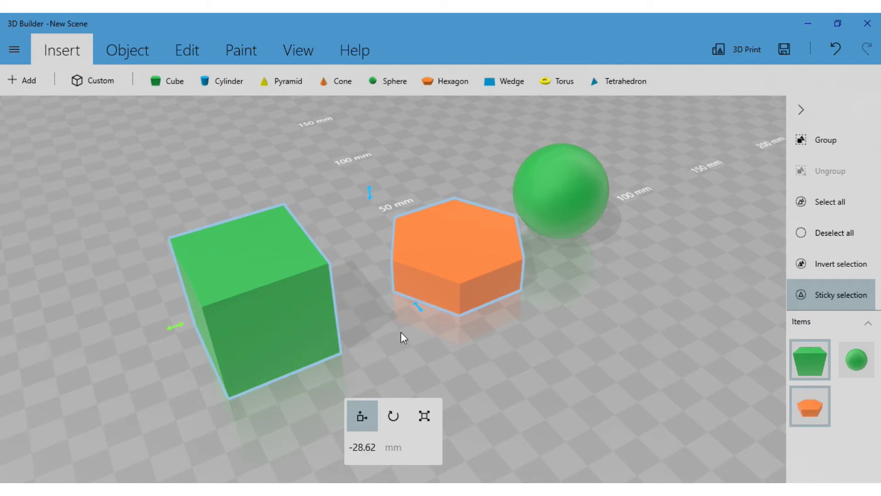
Turn off sticky selection and move only the hexagon to 1.14 mm
click(810, 300)
click(483, 275)
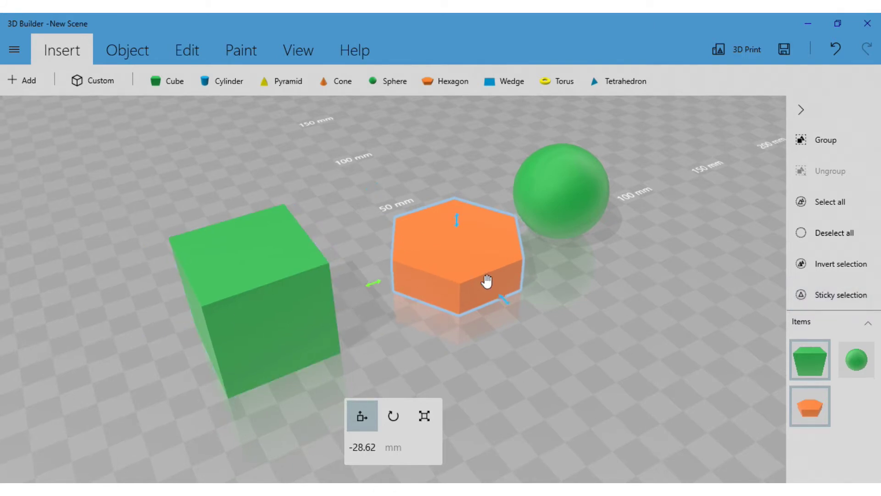
drag(376, 291, 362, 296)
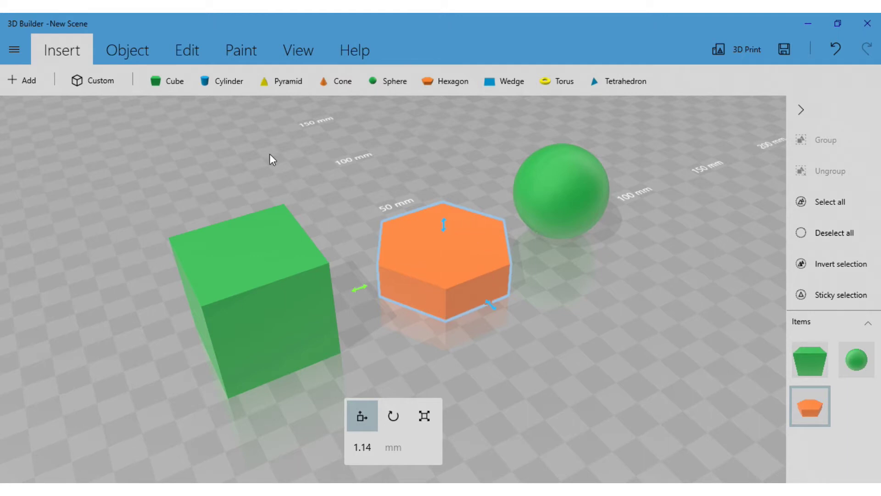
Start colouring the hexagon with grey as the paint colour and raise the coverage to its maximum
click(232, 51)
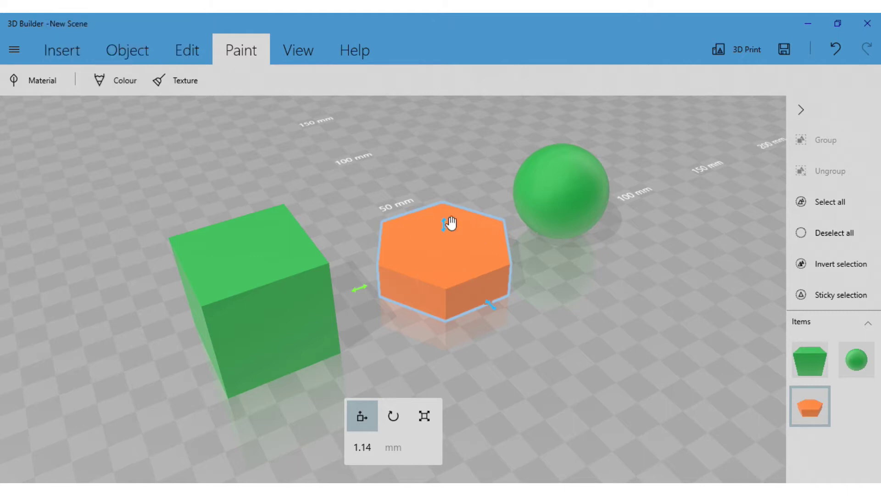
click(121, 90)
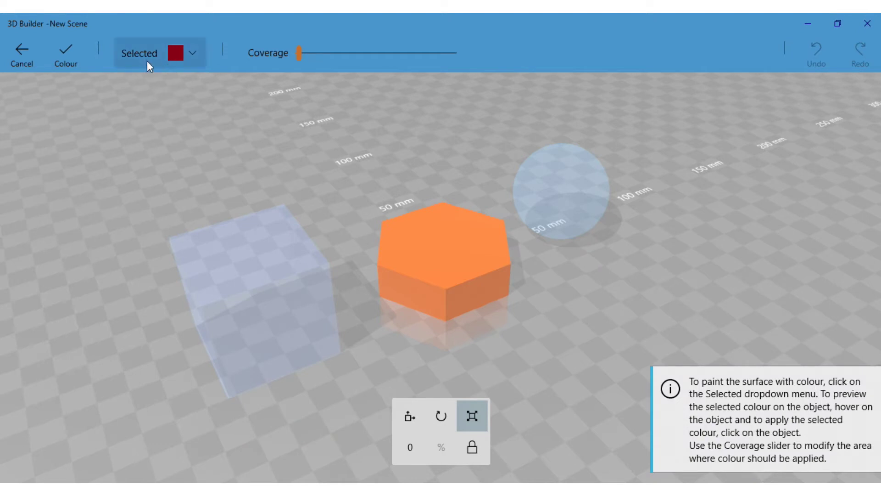
click(189, 57)
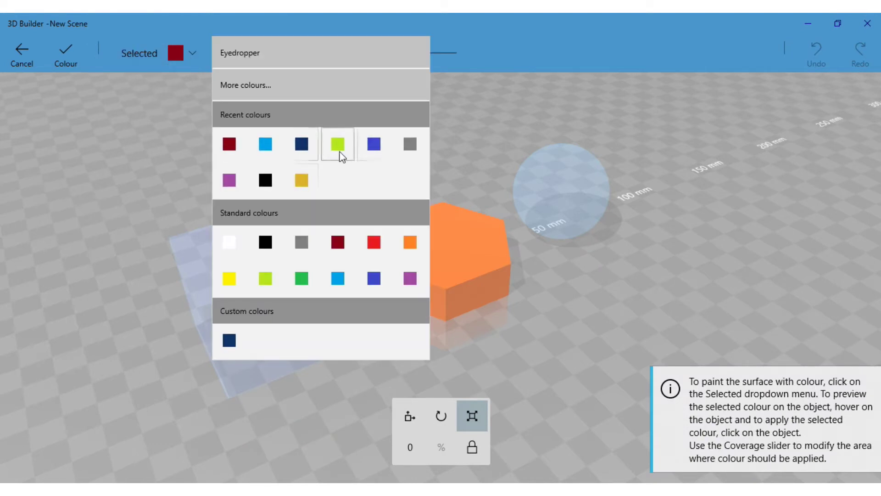
click(410, 144)
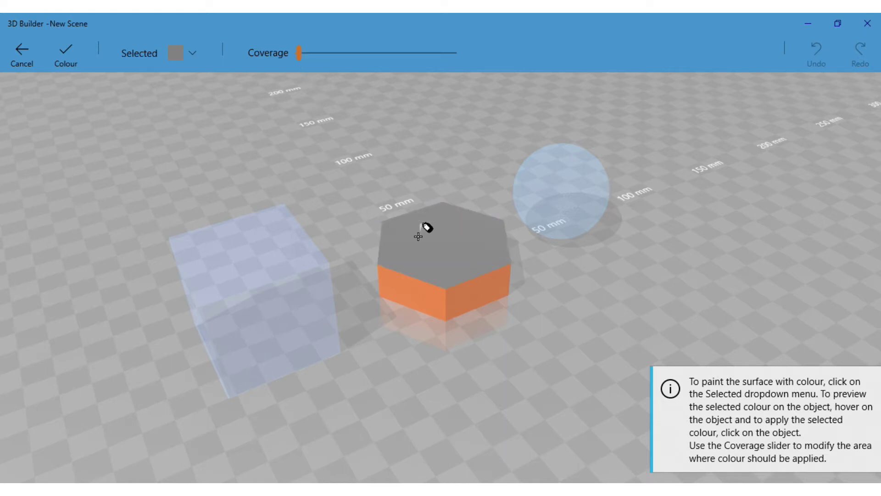
click(299, 56)
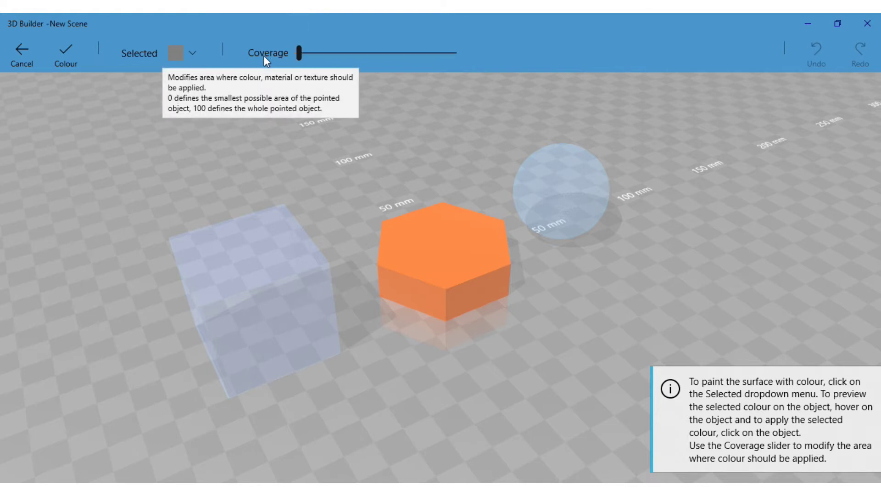
drag(297, 55, 465, 54)
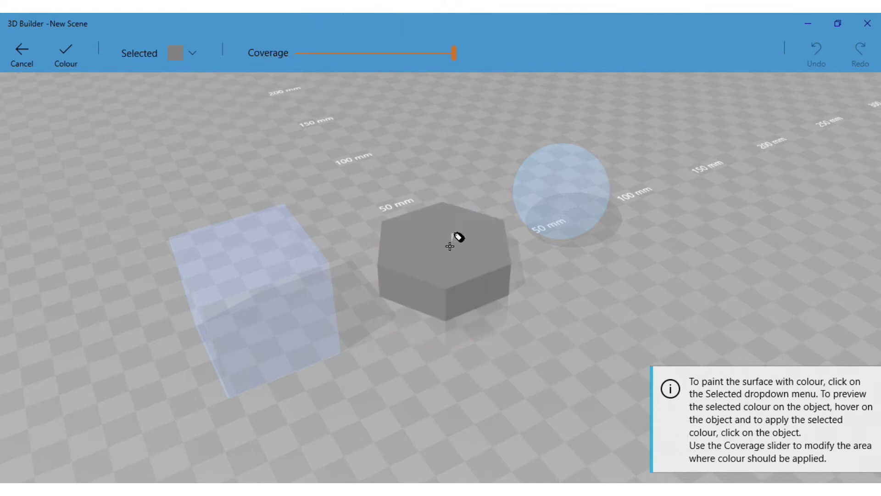
Lower the coverage to a small amount and paint the hexagon's side faces grey
drag(455, 56, 315, 65)
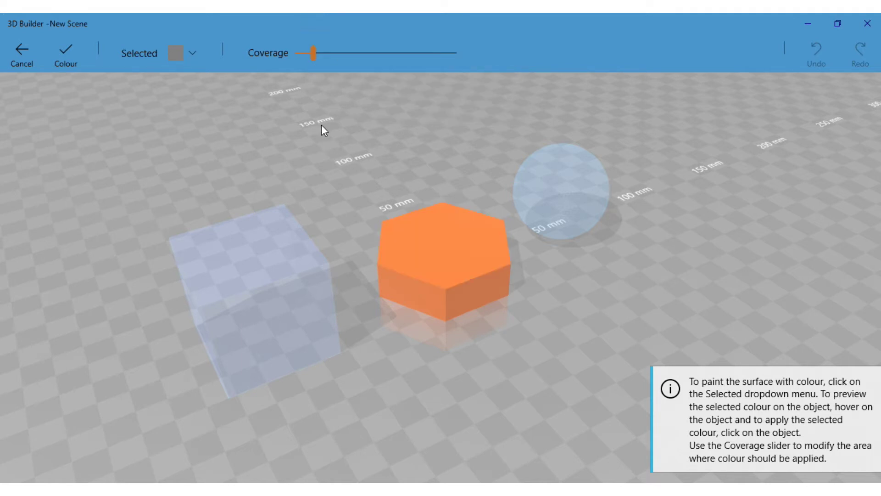
click(472, 285)
click(436, 287)
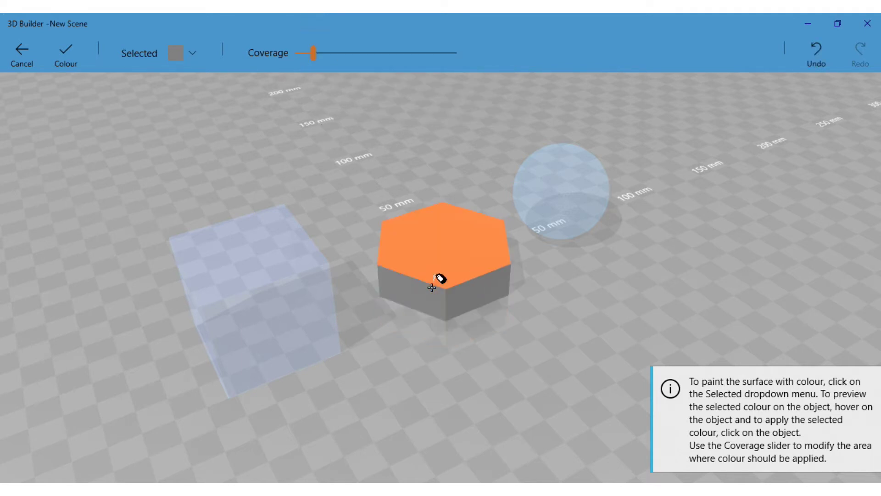
click(459, 231)
drag(523, 308, 497, 277)
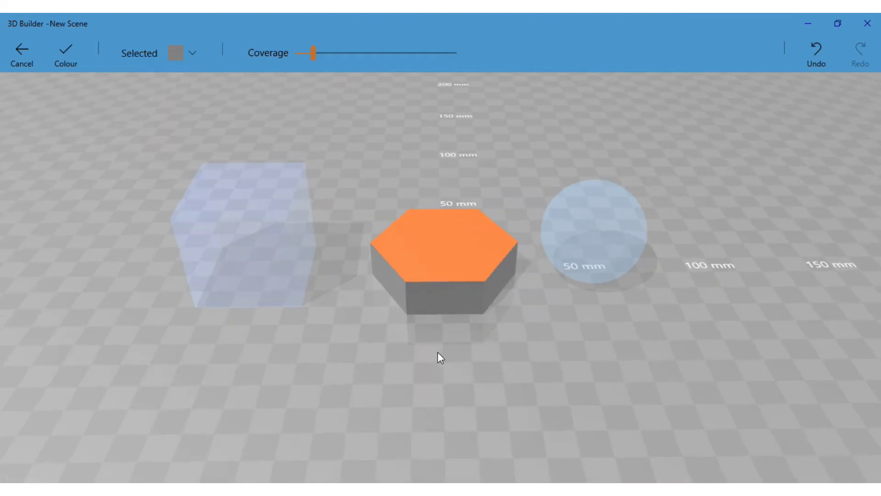
drag(439, 357, 580, 355)
Raise the coverage to its maximum, paint the whole hexagon purple and apply the colouring
drag(343, 53, 466, 62)
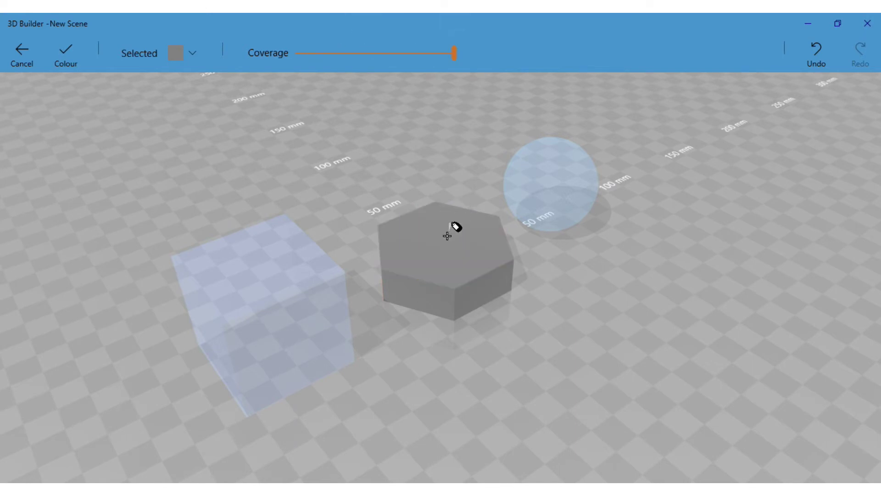
drag(555, 280, 521, 278)
click(184, 60)
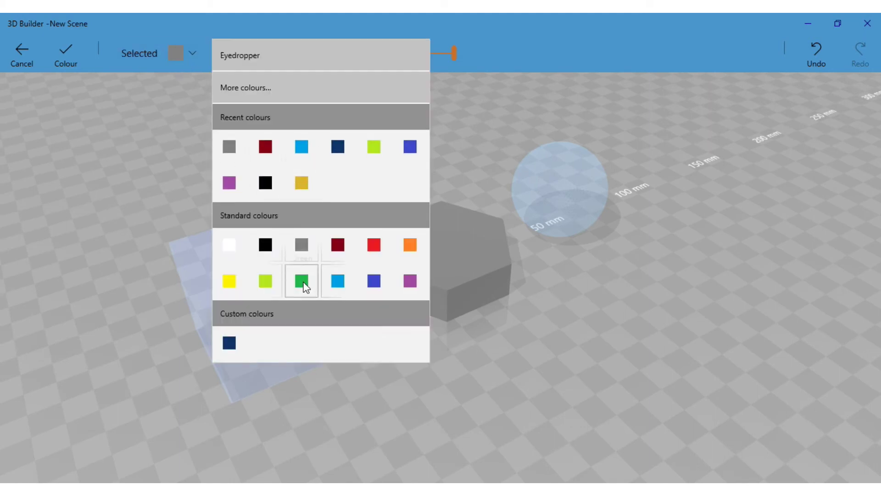
click(303, 282)
click(193, 53)
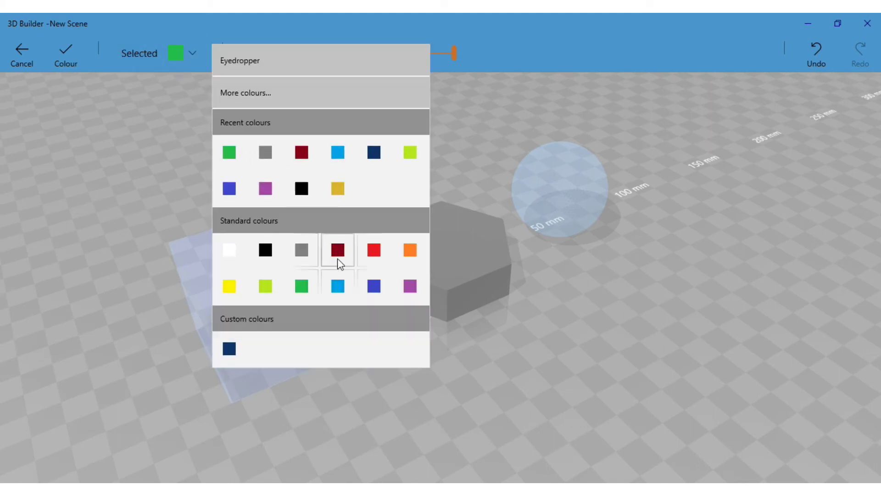
click(409, 286)
click(459, 259)
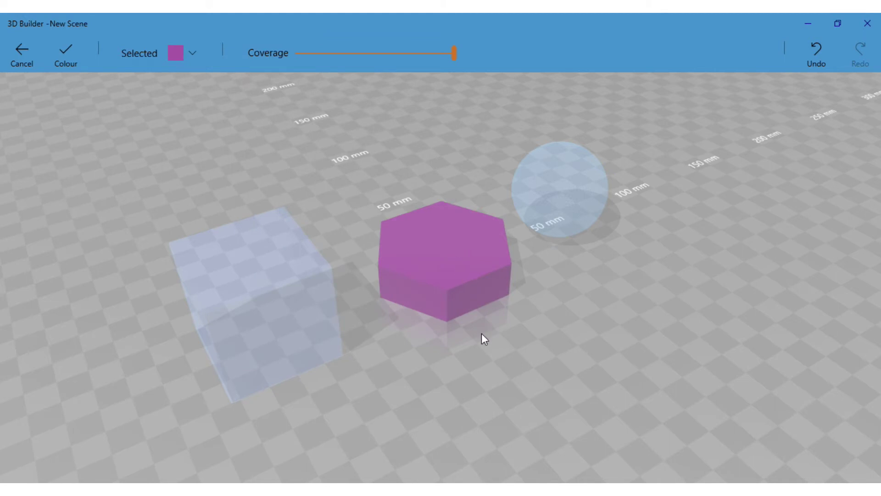
middle_drag(501, 357, 464, 350)
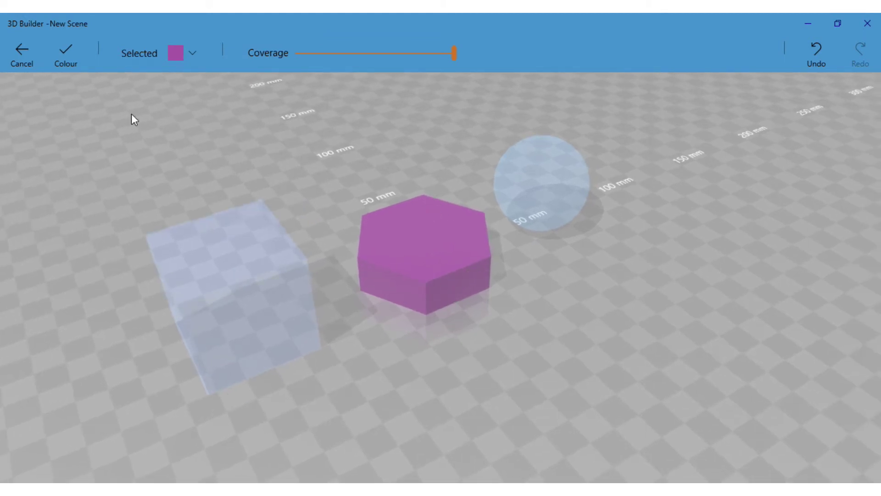
click(67, 49)
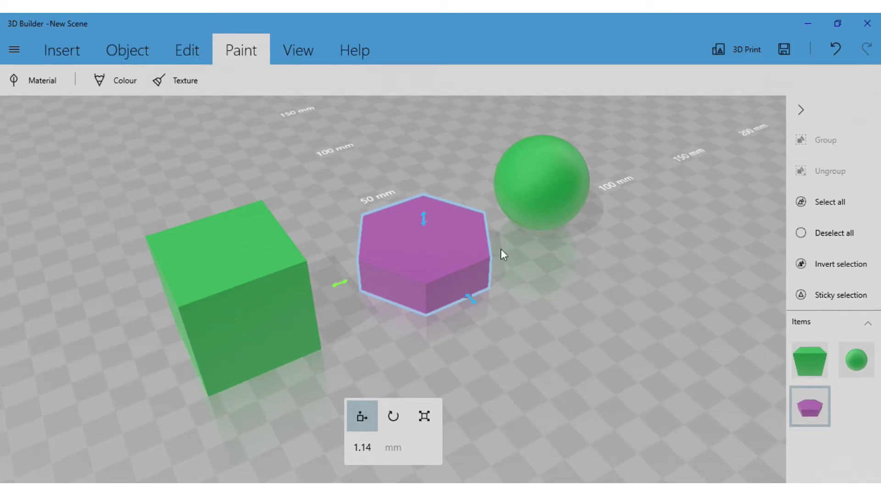
Start colouring the sphere with yellow as the paint colour and reduce the coverage to nearly its minimum
click(549, 188)
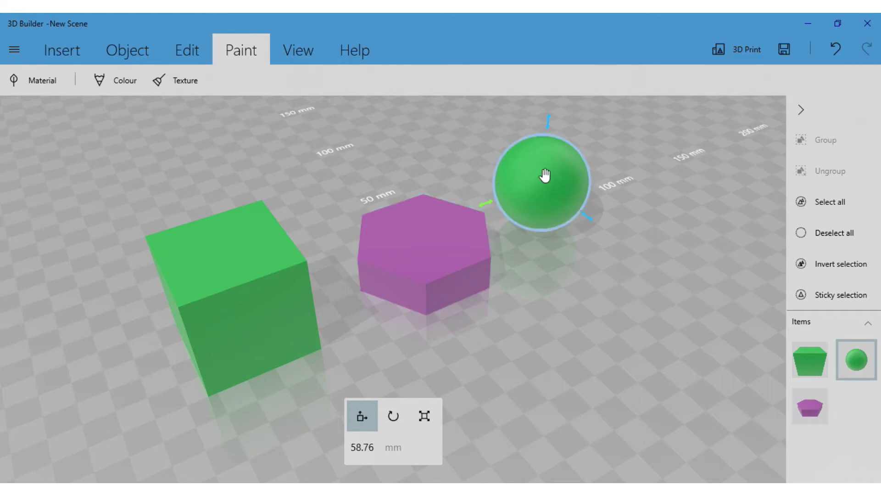
click(121, 86)
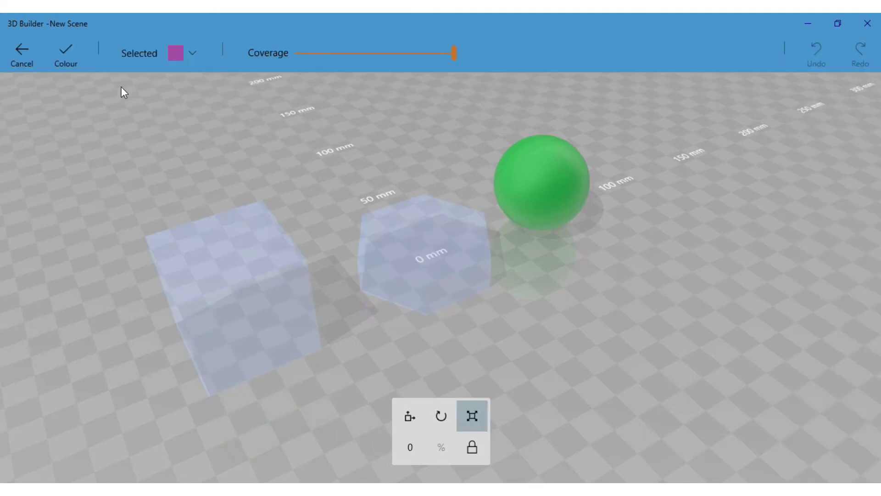
click(197, 57)
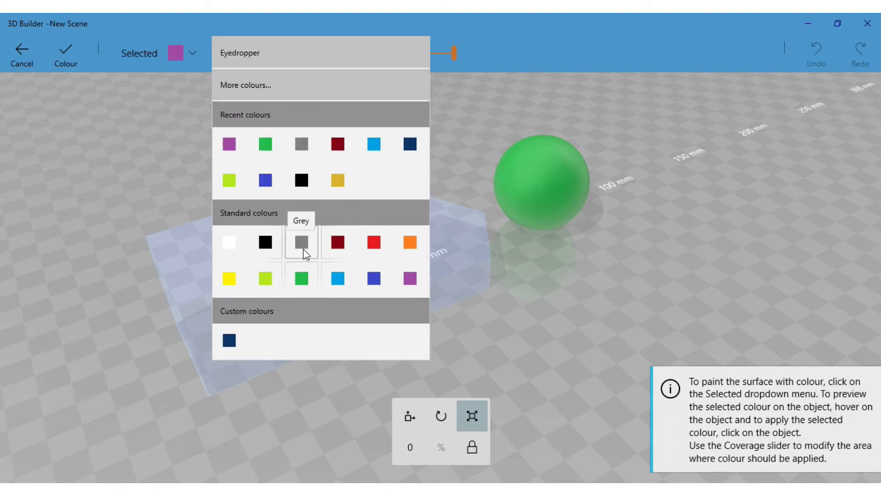
click(229, 278)
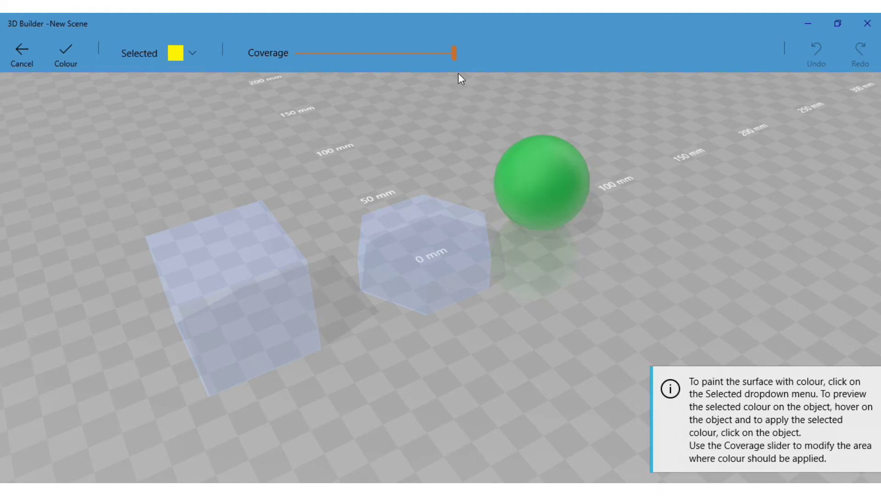
drag(454, 54, 302, 75)
Paint scattered yellow triangles across the upper half of the green sphere and apply the colouring
scroll(551, 179, up, 3)
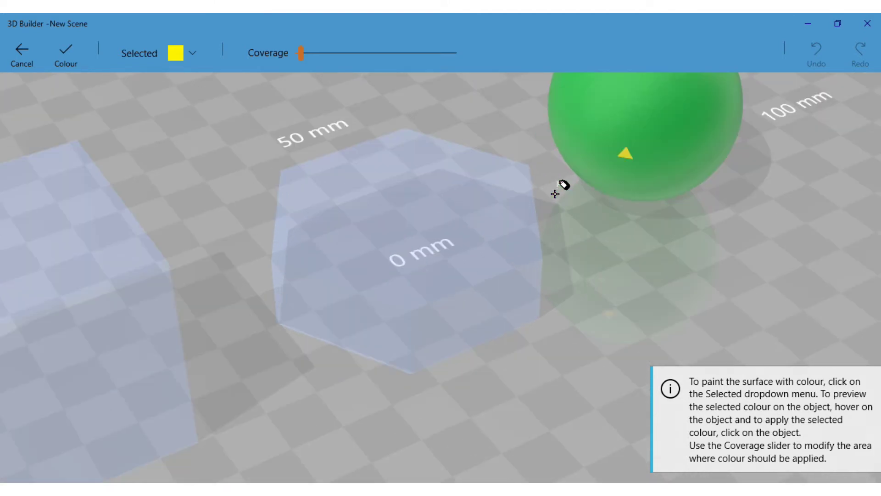
middle_drag(590, 192, 467, 320)
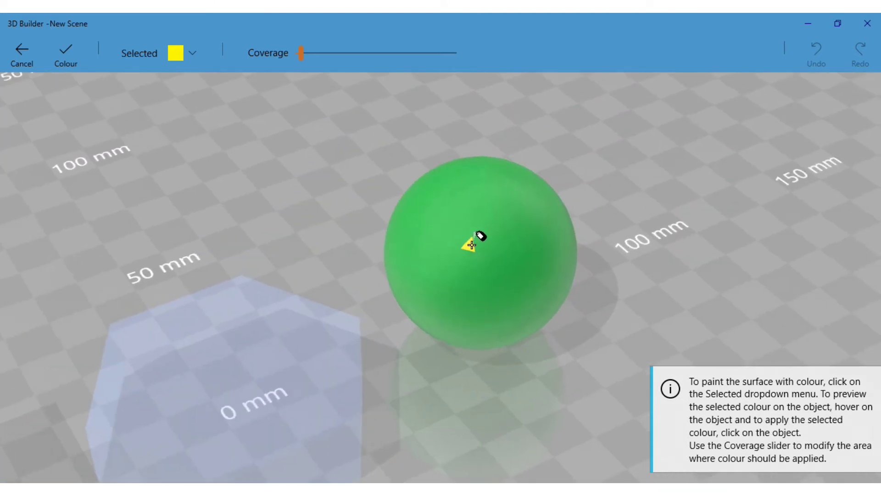
click(468, 242)
click(498, 231)
click(474, 214)
click(494, 207)
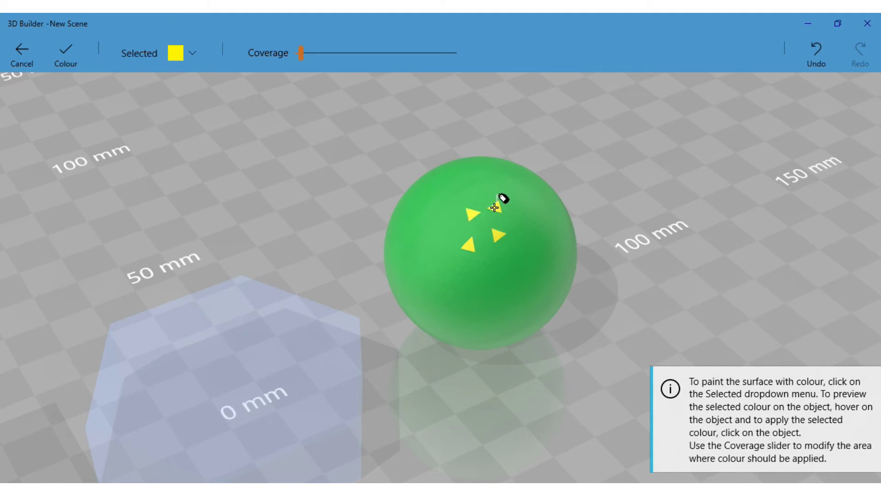
click(471, 191)
click(453, 199)
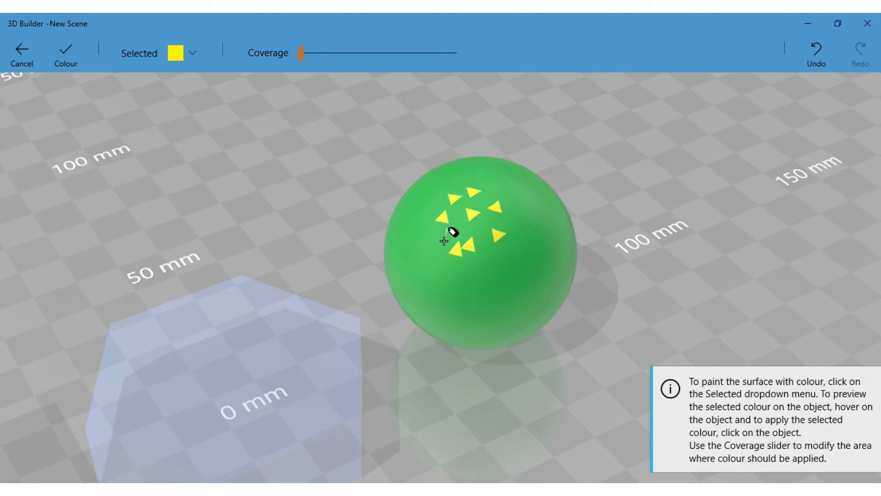
click(441, 237)
click(484, 274)
click(522, 251)
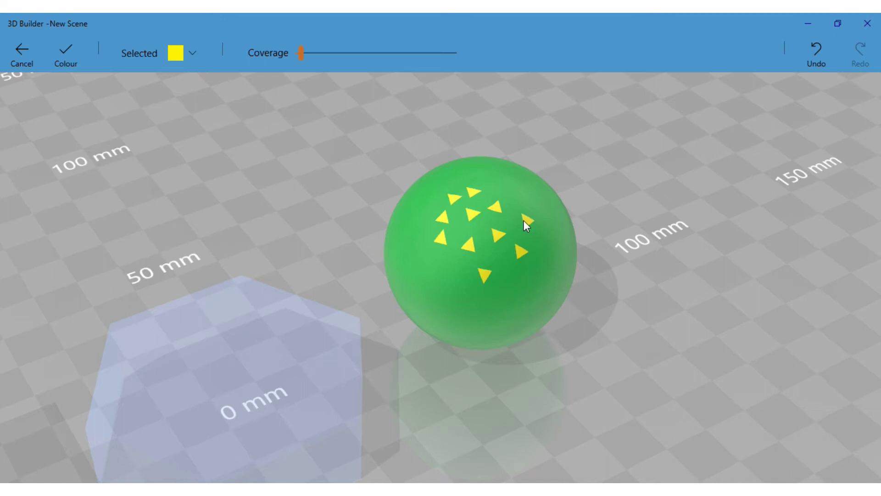
click(483, 176)
click(427, 191)
click(419, 247)
click(445, 285)
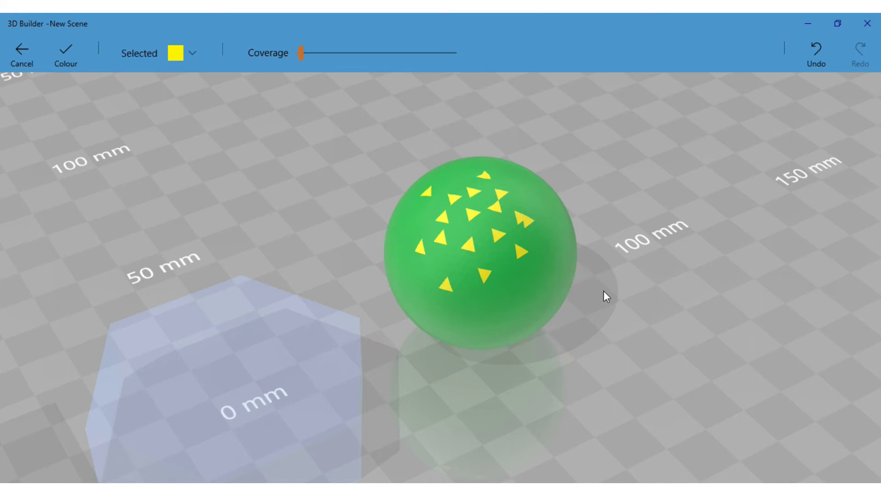
click(69, 62)
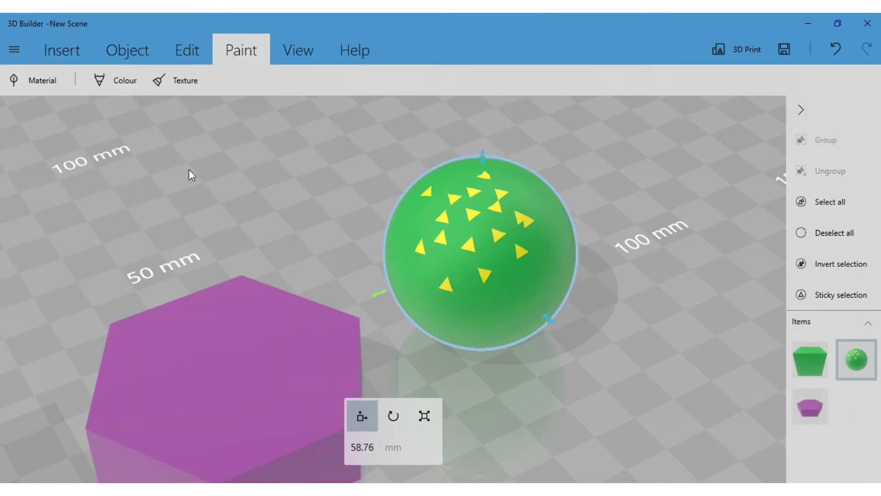
Start changing the sphere's material with the Material tool and review the available colours for the Simple type
scroll(188, 169, down, 4)
scroll(167, 141, up, 2)
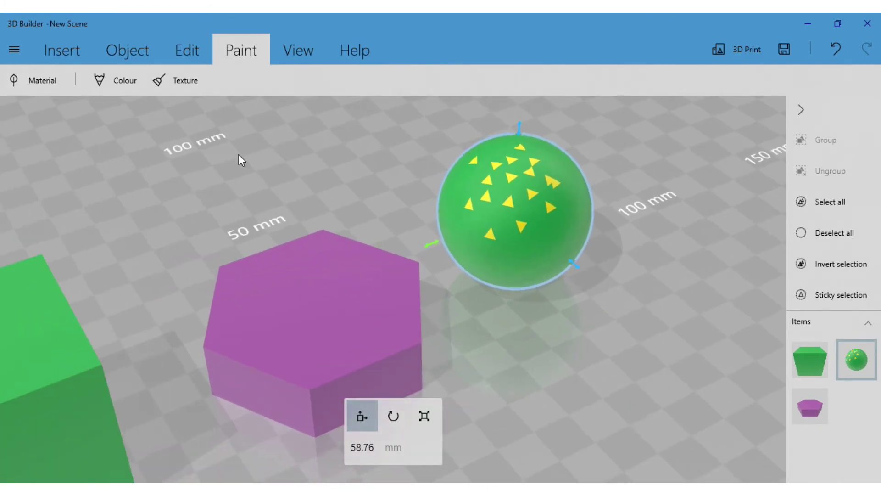
scroll(241, 157, down, 2)
right_drag(114, 207, 178, 183)
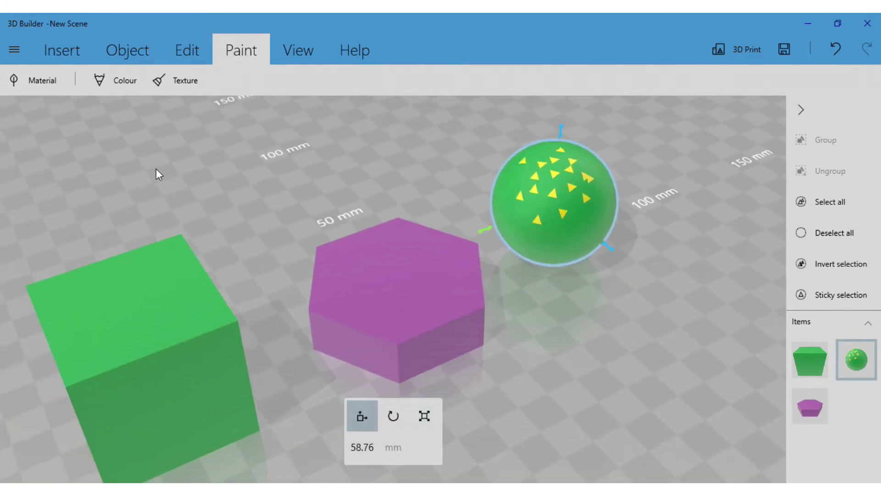
click(51, 86)
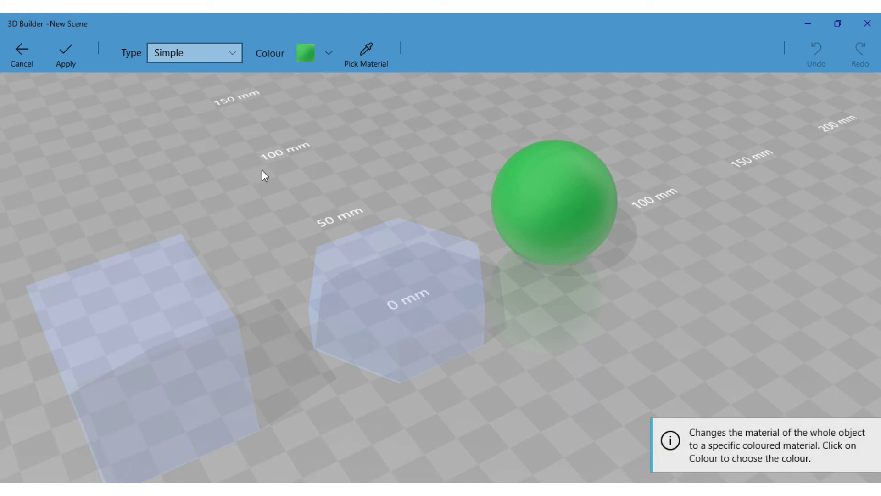
scroll(265, 175, down, 4)
middle_drag(298, 191, 260, 140)
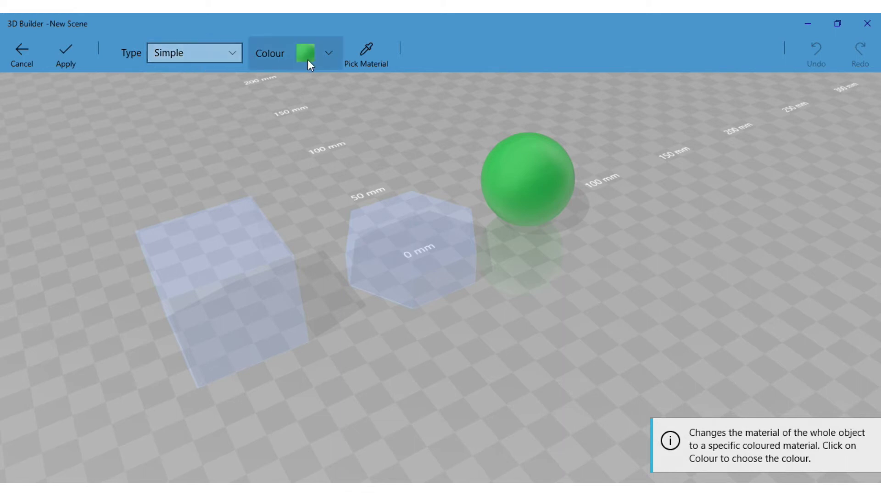
click(332, 54)
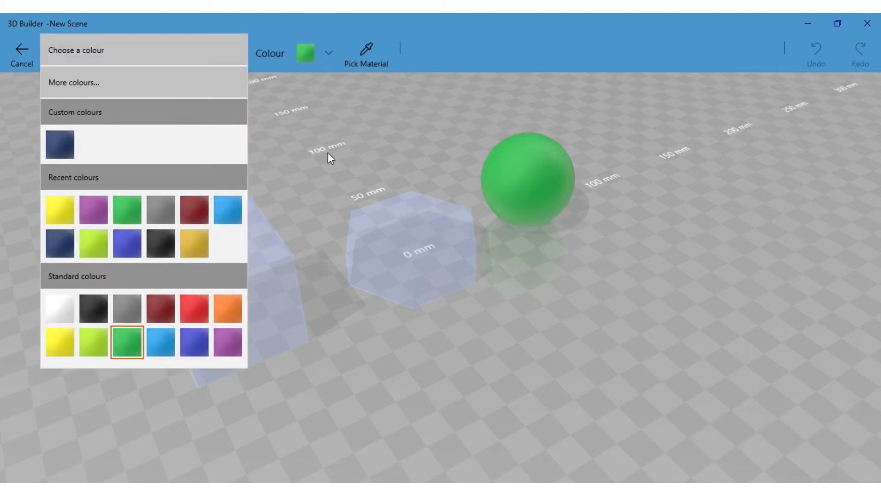
click(337, 99)
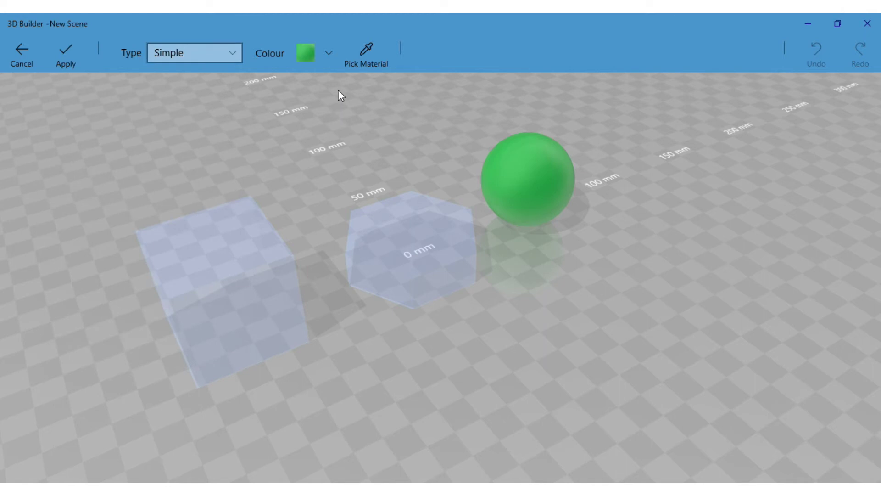
Pick the purple material from the hexagon for the sphere, and replace it with the green material picked from the cube
click(367, 51)
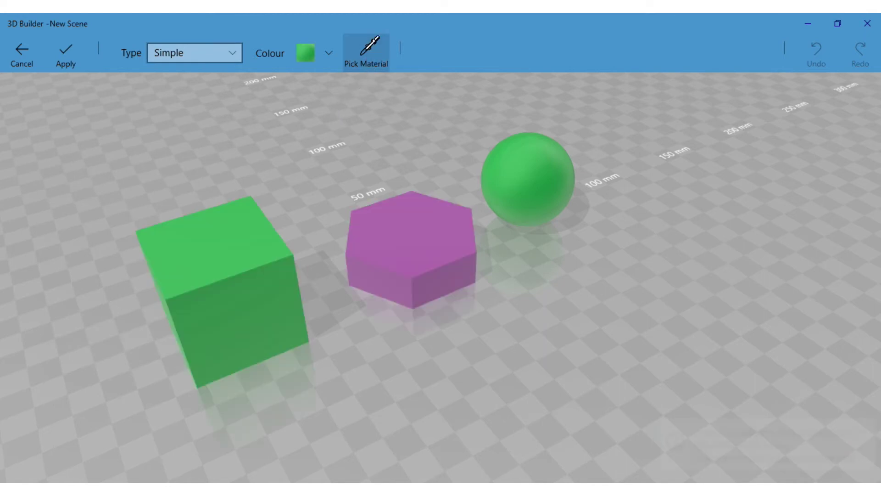
click(387, 224)
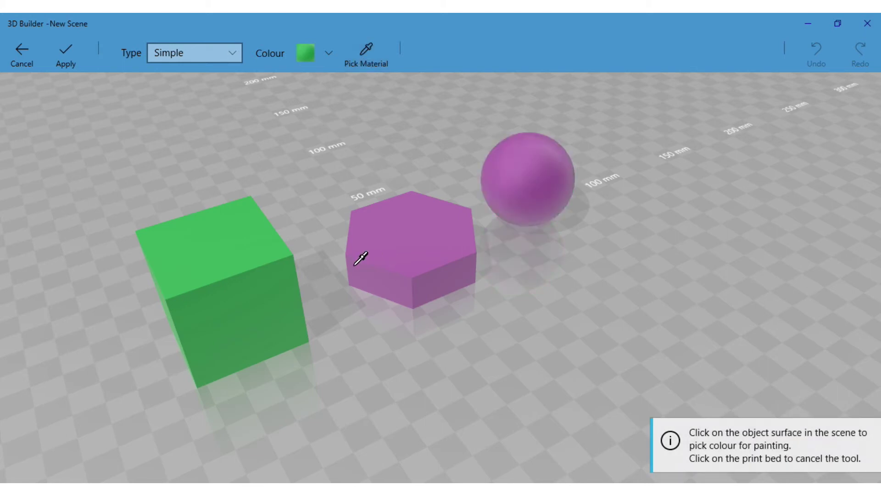
click(277, 280)
click(406, 256)
click(396, 225)
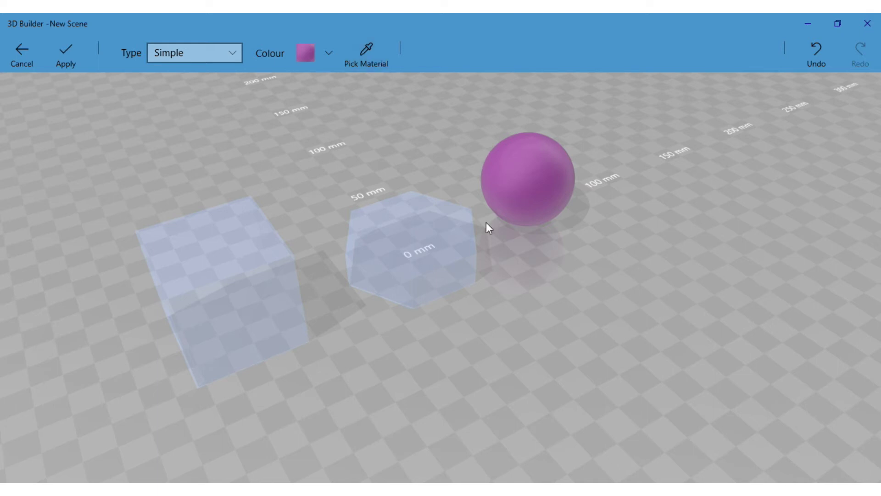
click(363, 56)
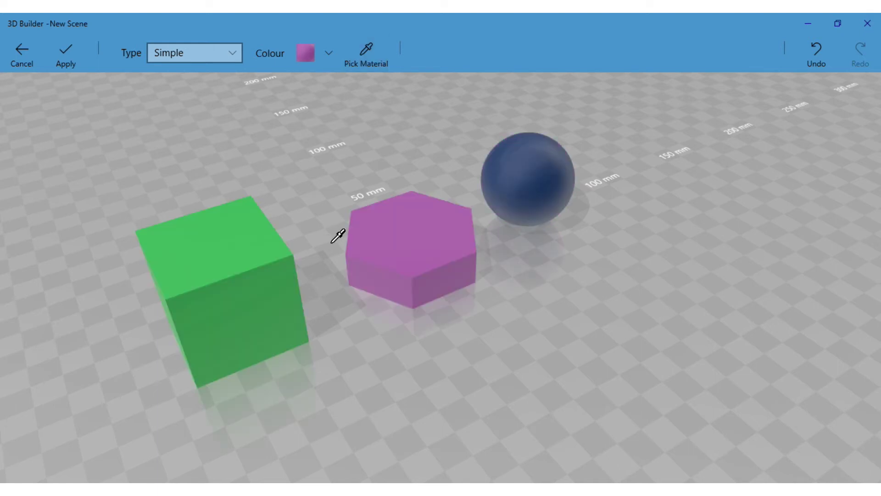
click(274, 269)
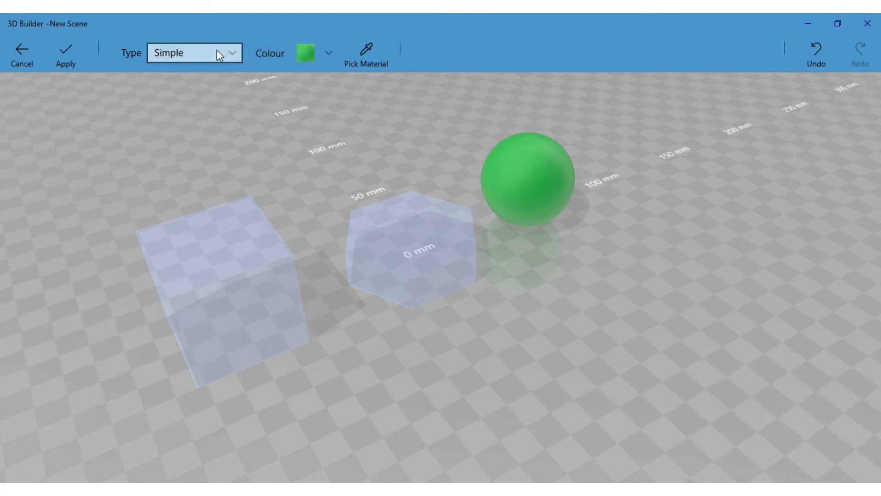
Set the sphere's material type to Realistic with the Gold preset and reduce its glossiness slightly
click(230, 51)
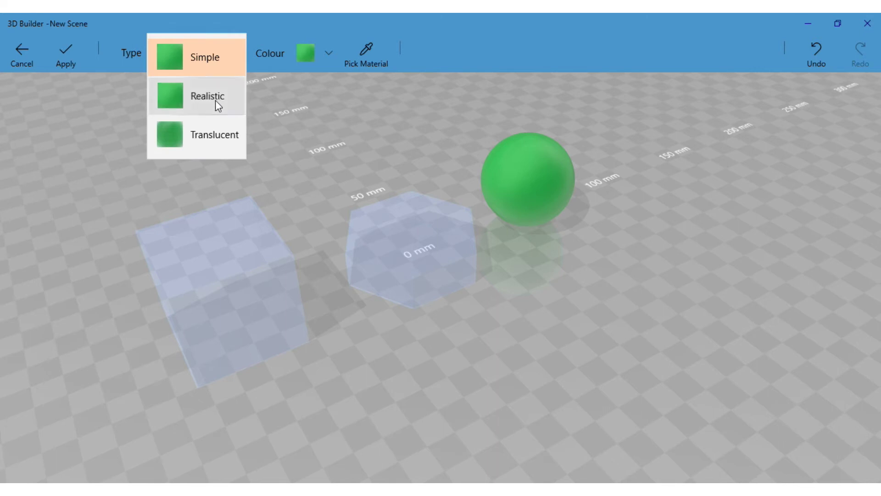
click(216, 97)
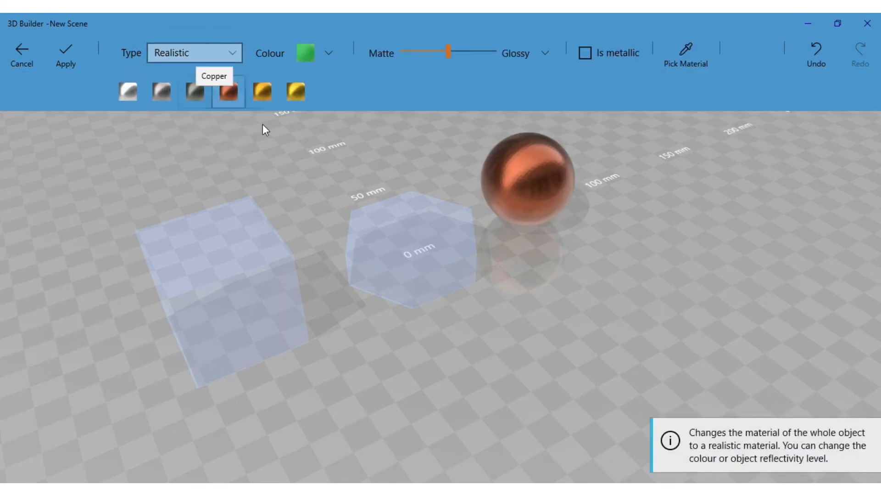
middle_drag(340, 145, 235, 191)
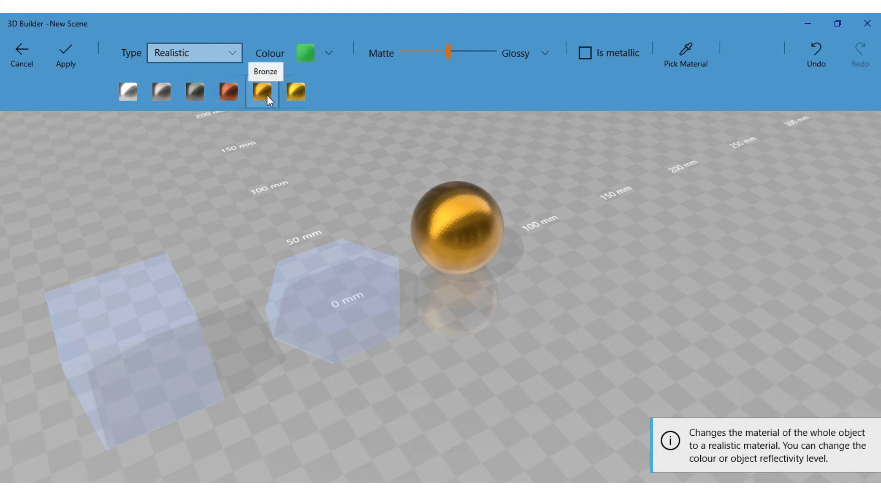
click(294, 90)
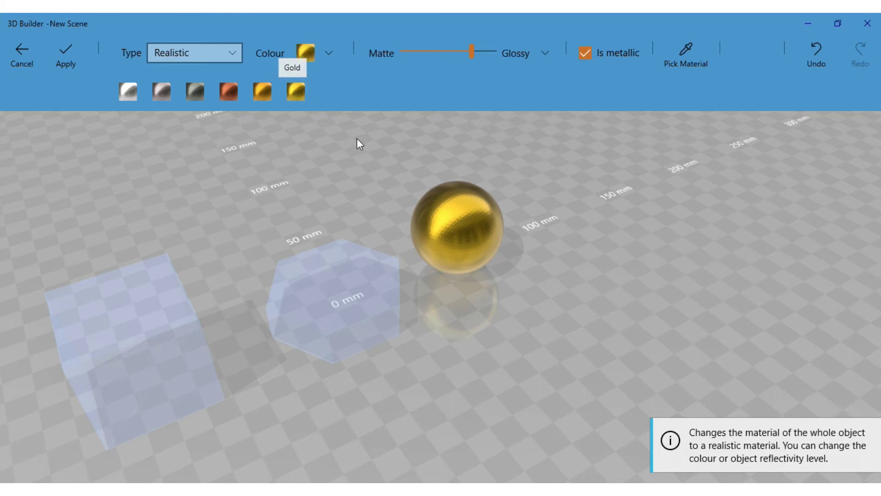
middle_drag(365, 145, 276, 170)
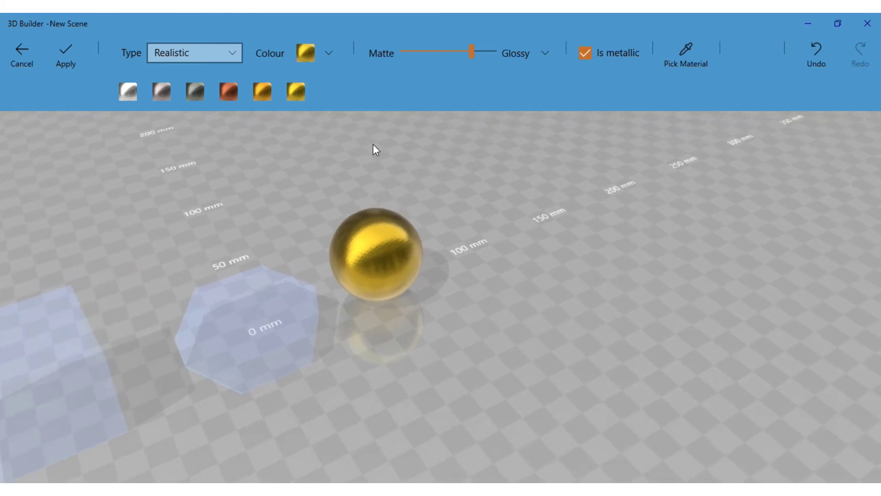
scroll(358, 174, up, 3)
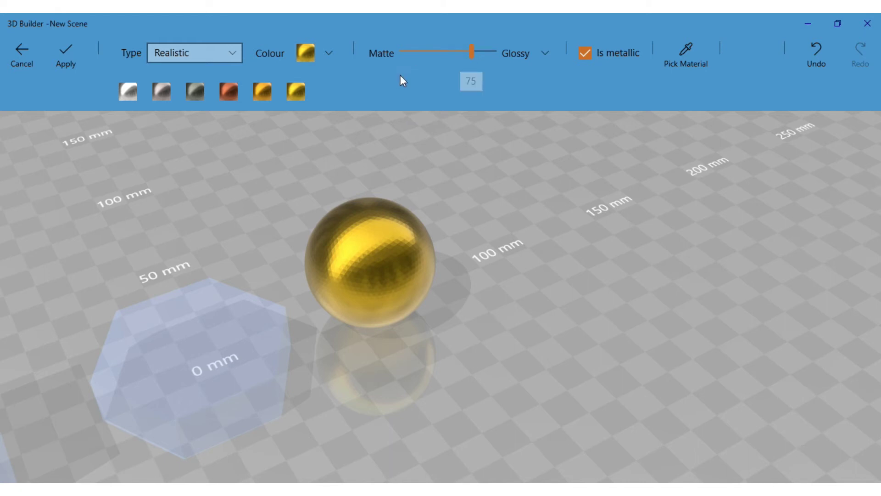
mouse_move(471, 52)
mouse_down()
mouse_move(432, 56)
mouse_move(462, 52)
mouse_up()
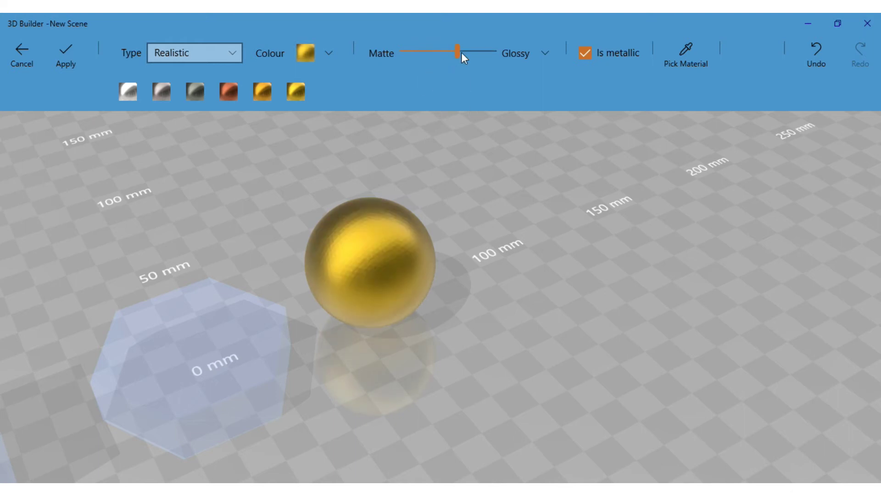
middle_drag(481, 131, 456, 149)
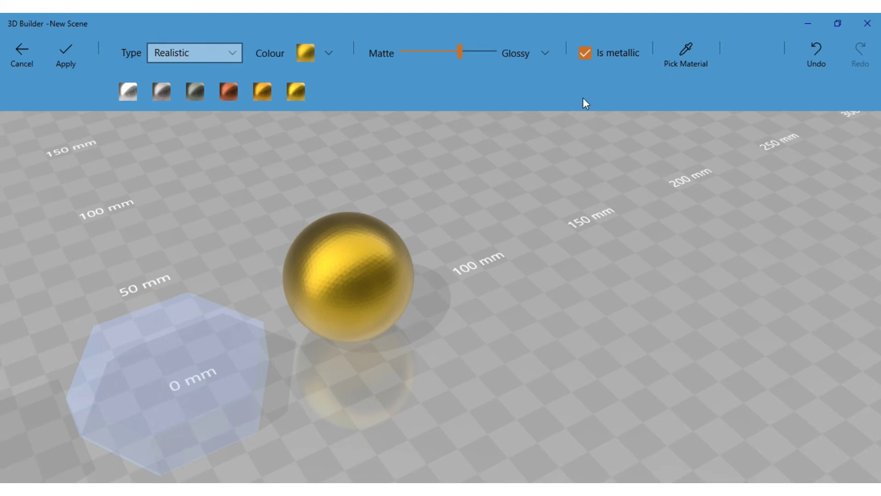
Compare the gold sphere with the metallic option off and on, leave it on and apply the material
click(585, 53)
click(585, 53)
click(585, 53)
click(585, 54)
click(584, 53)
click(584, 53)
middle_drag(493, 194, 312, 164)
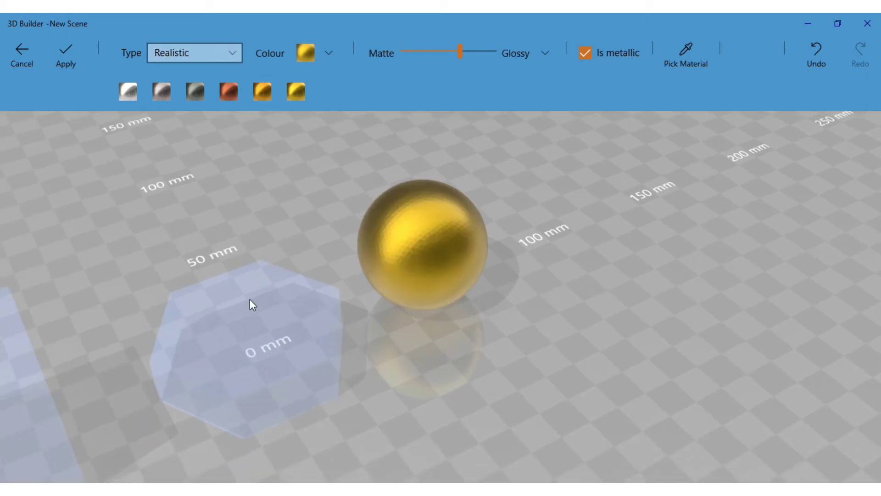
click(76, 76)
Select the purple hexagon and set its material type to Translucent
mouse_move(141, 213)
right_down()
mouse_move(348, 200)
mouse_move(434, 230)
mouse_move(412, 188)
right_up()
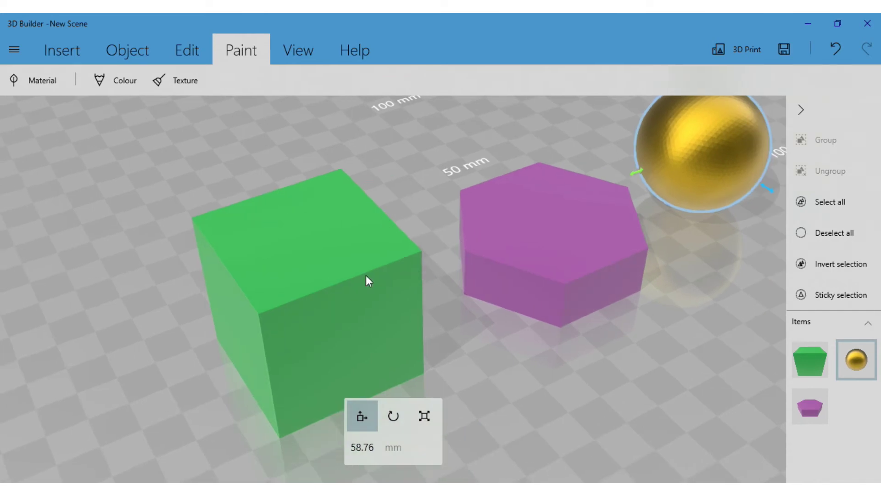
click(525, 242)
right_drag(601, 352, 425, 397)
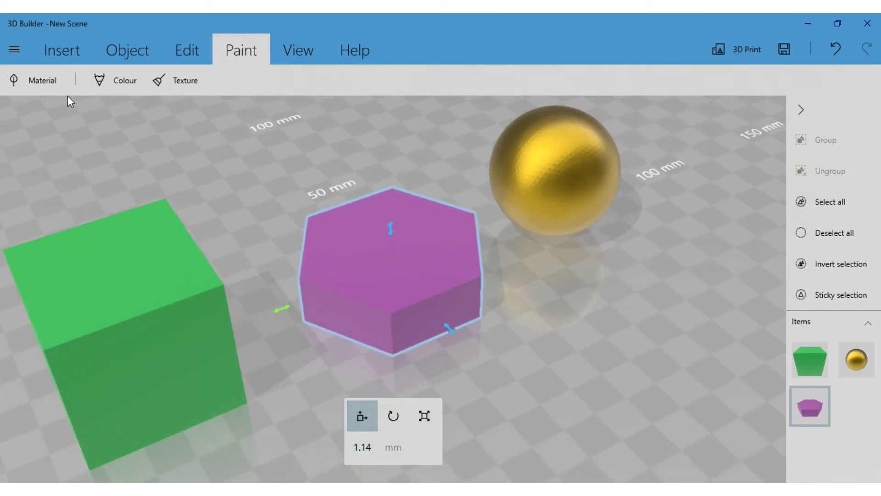
click(44, 82)
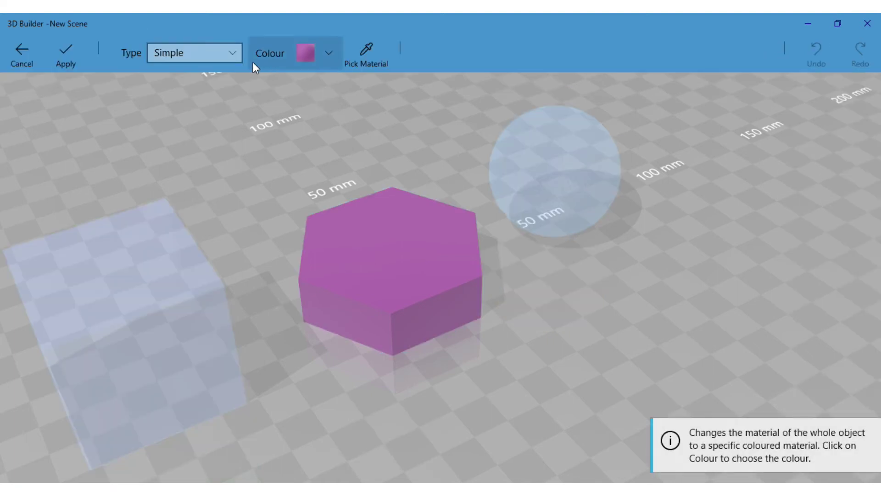
click(214, 57)
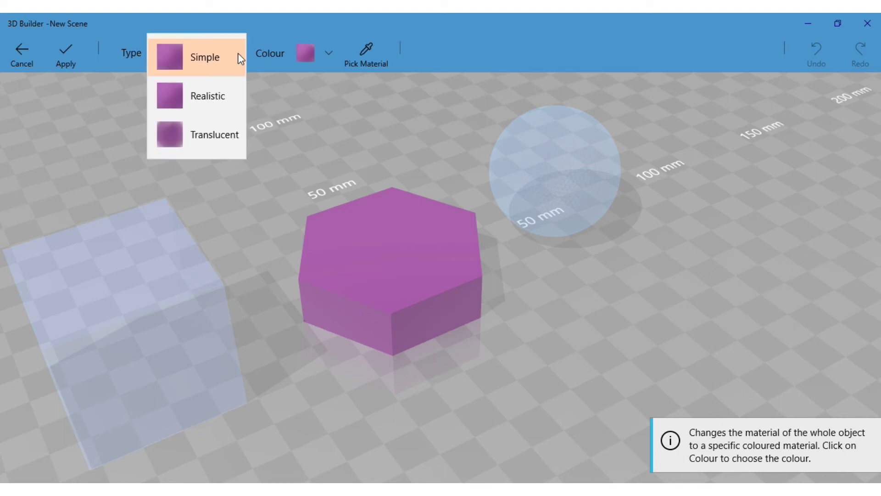
click(225, 139)
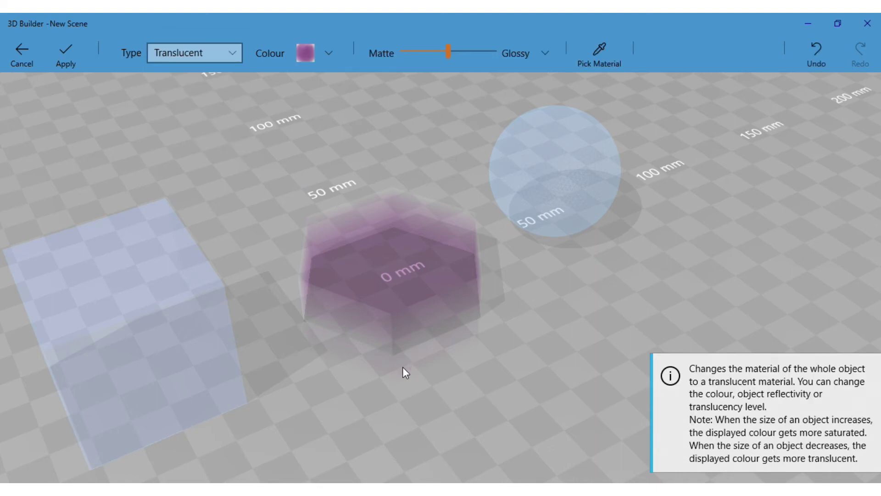
Change the translucent hexagon's colour from the recent colours to dark red
drag(402, 367, 377, 362)
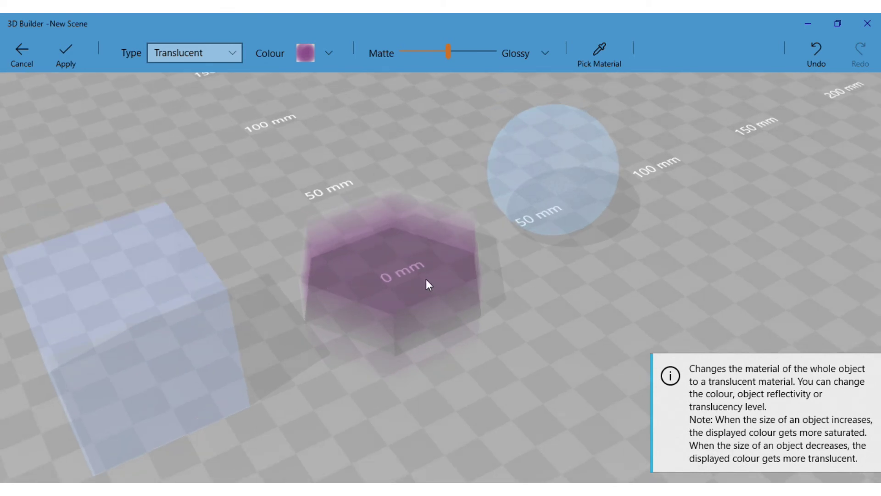
drag(494, 310, 538, 302)
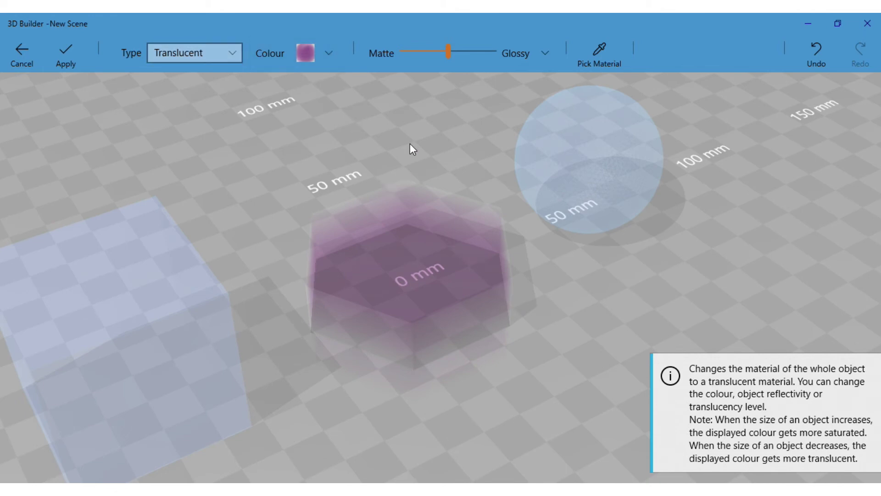
drag(409, 144, 375, 136)
click(329, 53)
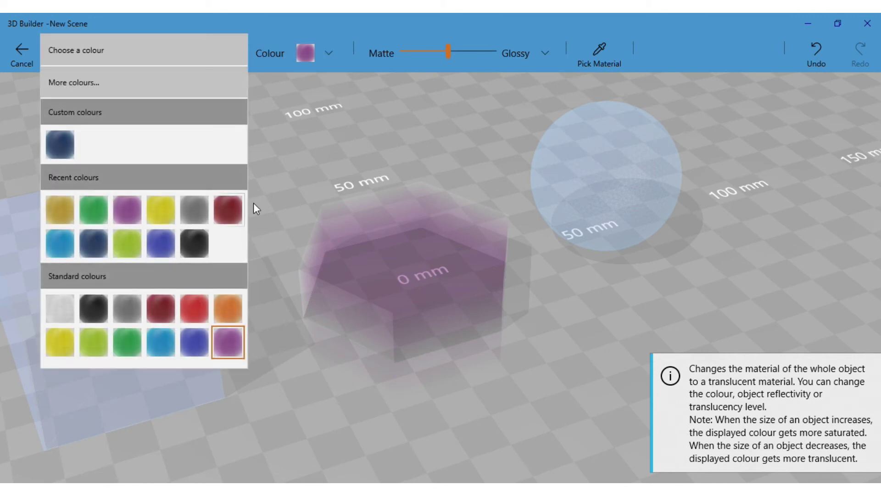
click(230, 212)
drag(329, 394, 373, 384)
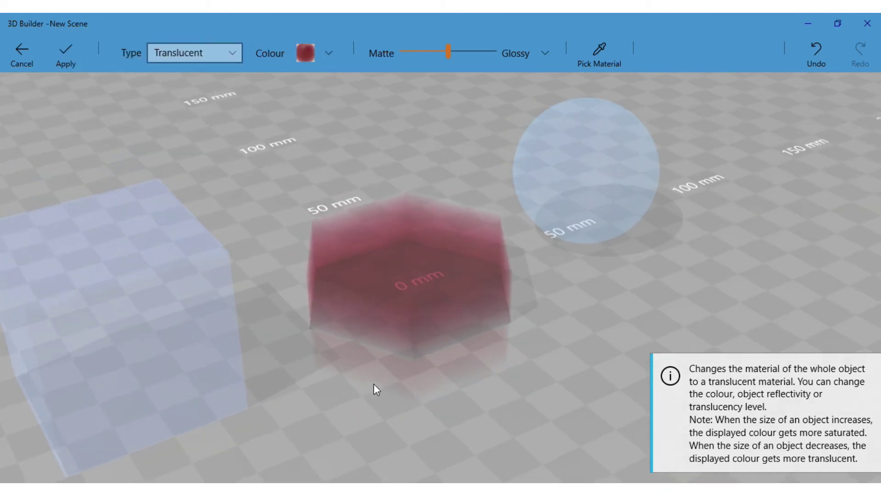
drag(462, 368, 494, 420)
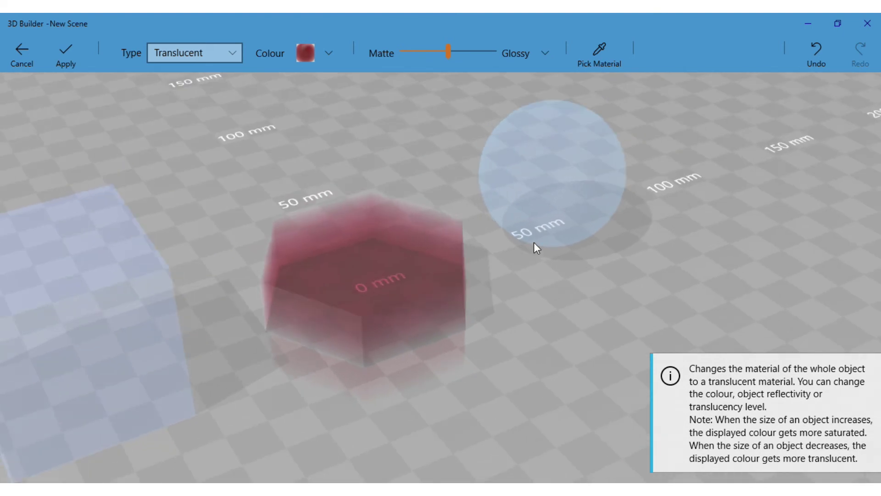
Make the translucent hexagon slightly glossier and apply the material
drag(448, 62, 466, 54)
drag(520, 307, 491, 312)
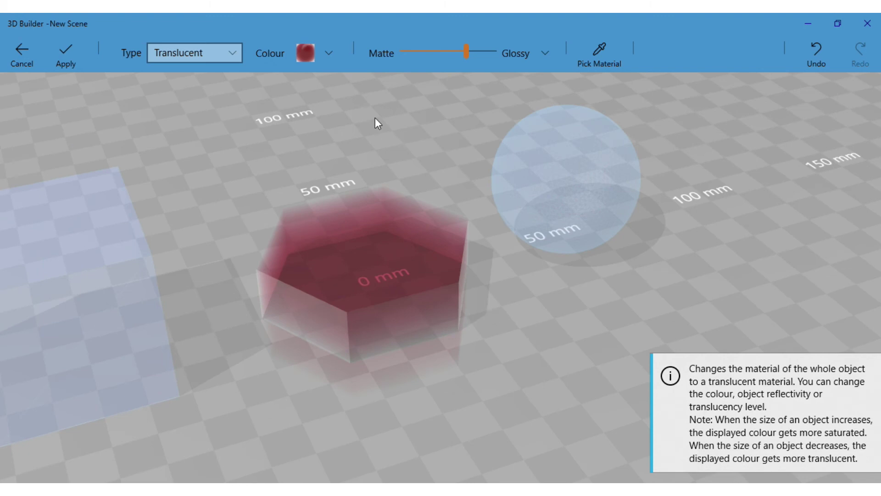
click(73, 59)
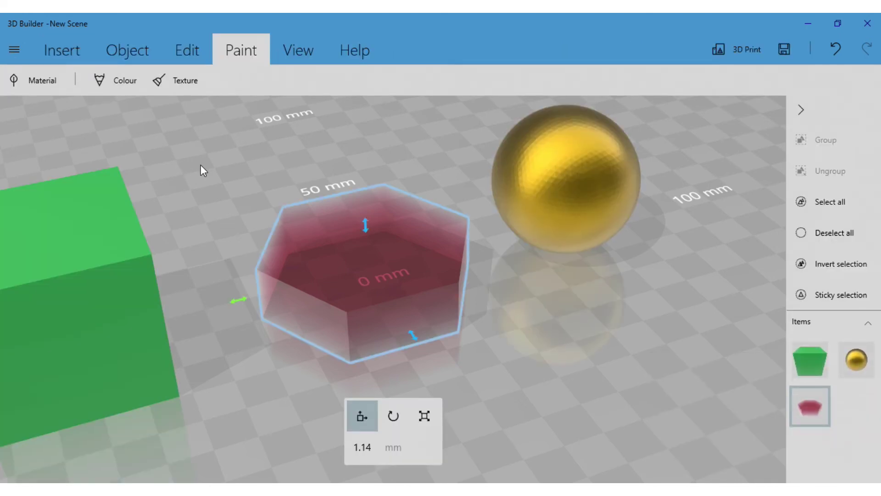
mouse_move(200, 164)
mouse_down()
mouse_move(301, 148)
mouse_move(275, 183)
mouse_move(305, 210)
mouse_move(326, 213)
mouse_move(285, 172)
mouse_up()
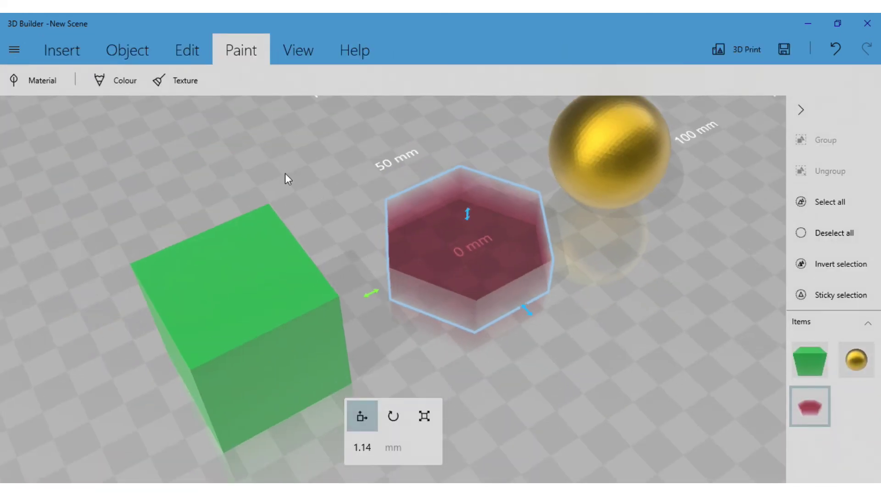
click(190, 89)
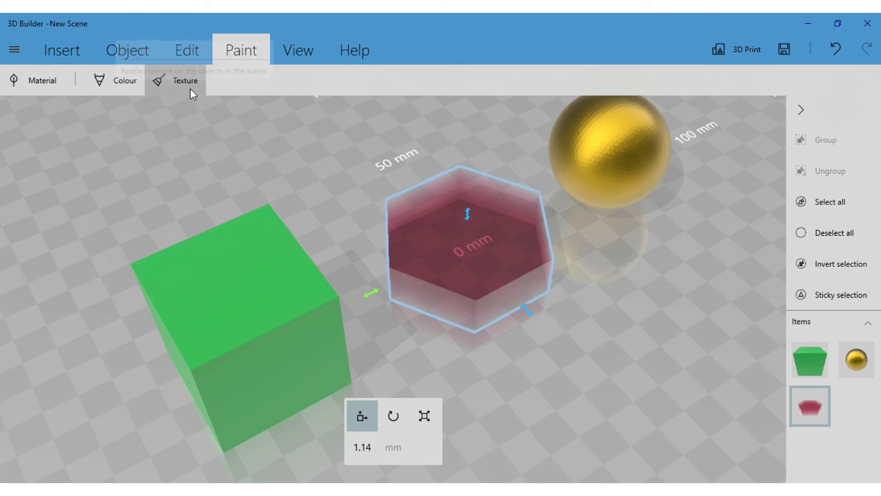
mouse_move(169, 133)
mouse_down()
mouse_move(290, 119)
mouse_move(240, 117)
mouse_up()
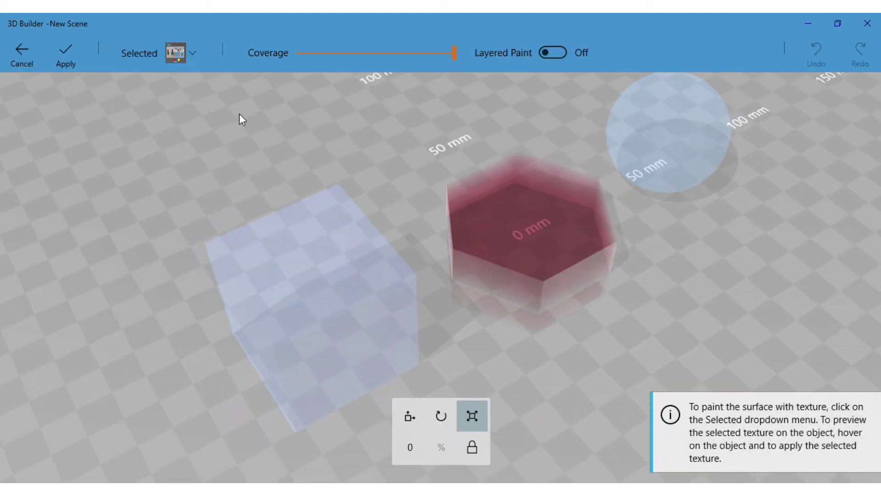
click(23, 52)
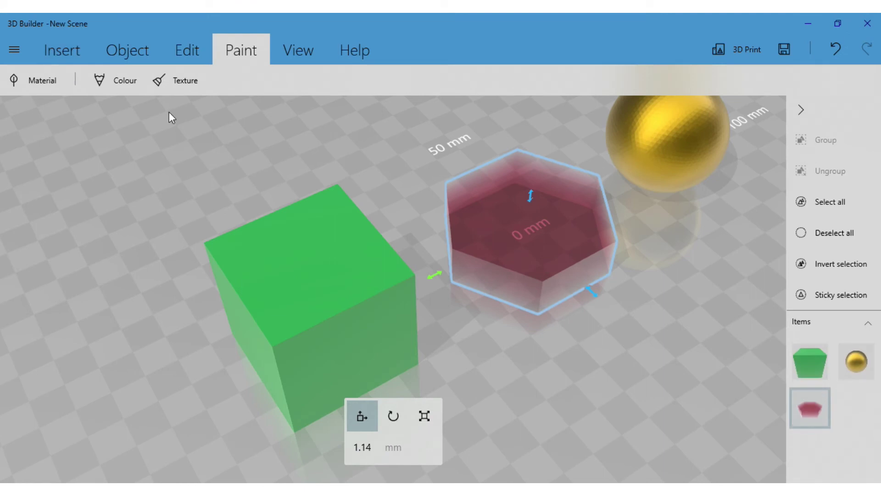
Select the green cube and paint it with the crumpled brown paper texture using the Texture tool
click(333, 294)
drag(427, 257, 367, 186)
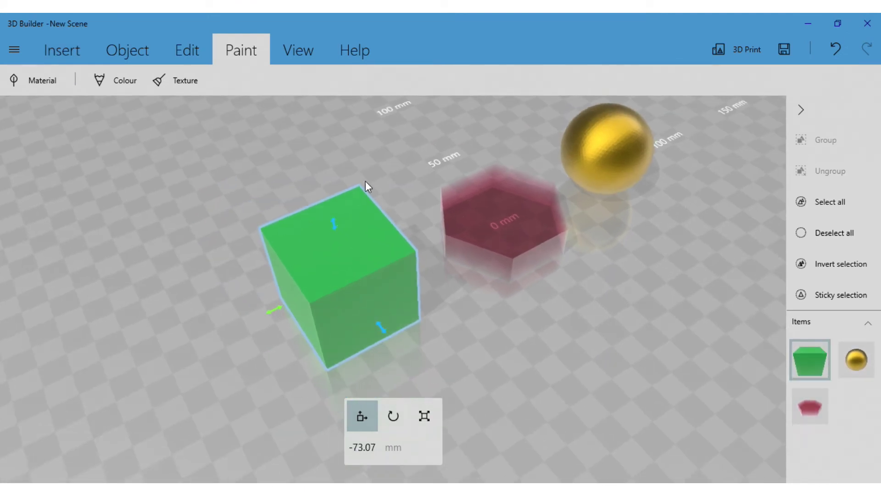
click(179, 84)
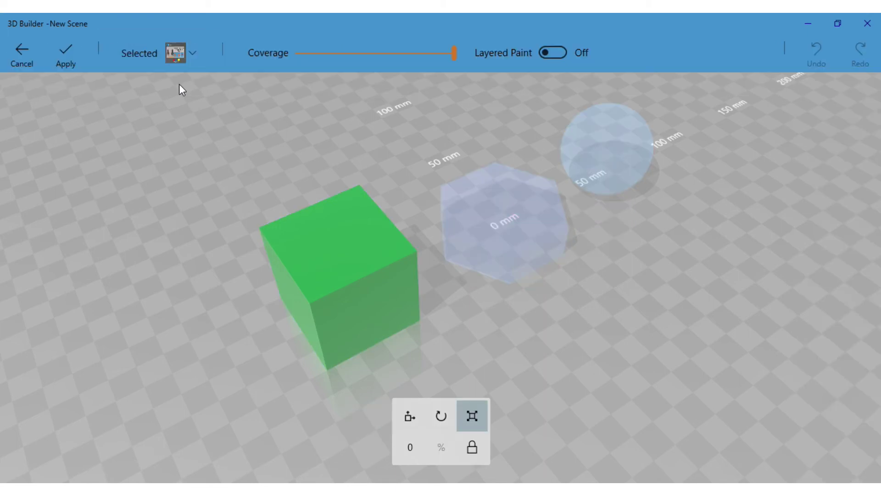
click(189, 54)
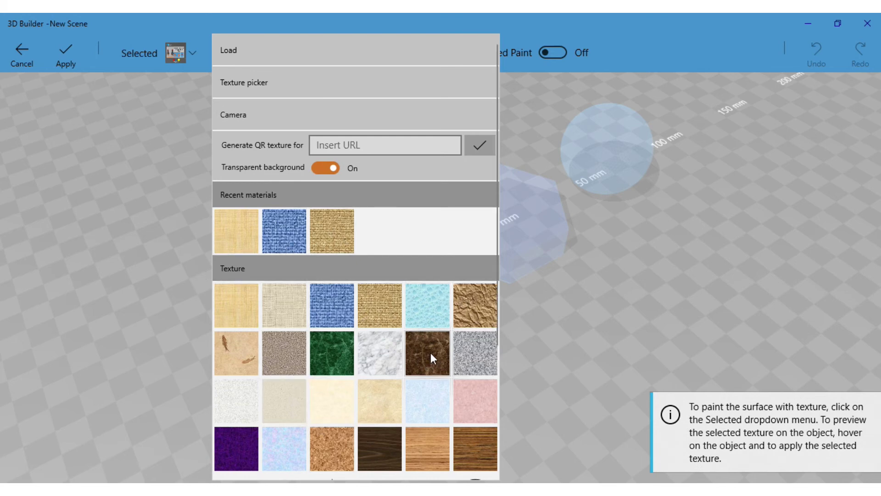
click(467, 310)
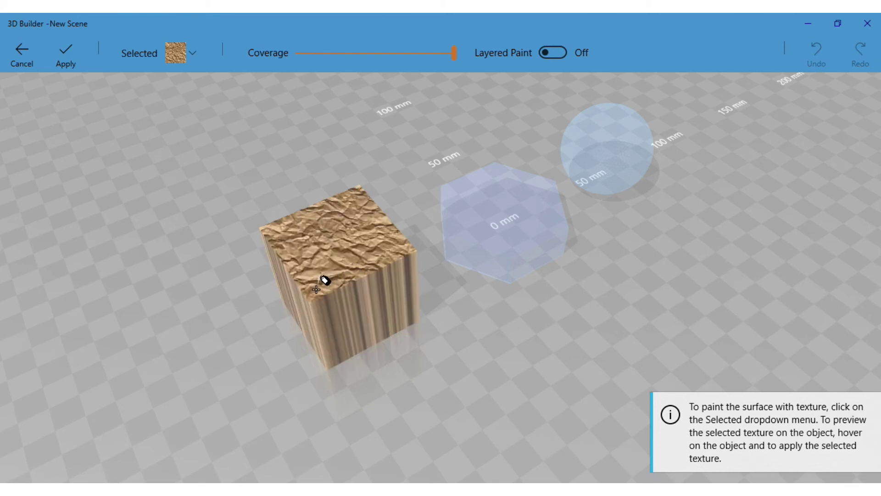
click(336, 279)
right_drag(335, 280, 408, 264)
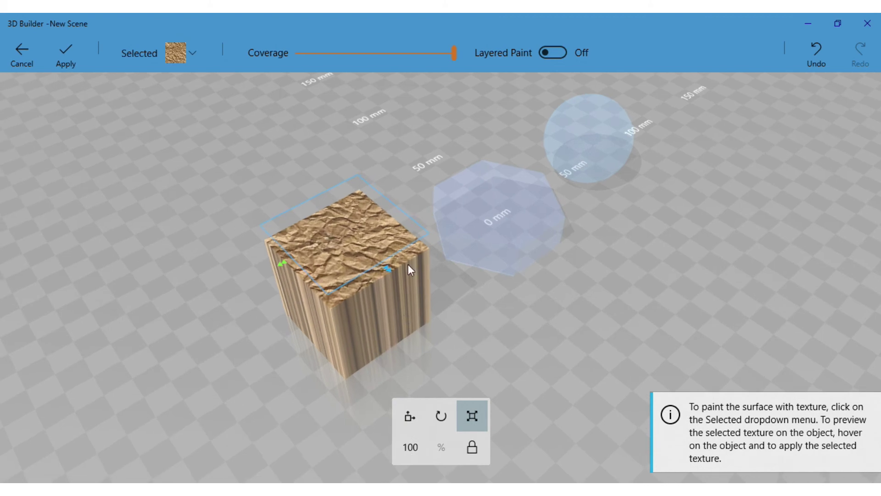
Paint the cube with the fish fossil texture, keeping the coverage at its maximum
click(192, 58)
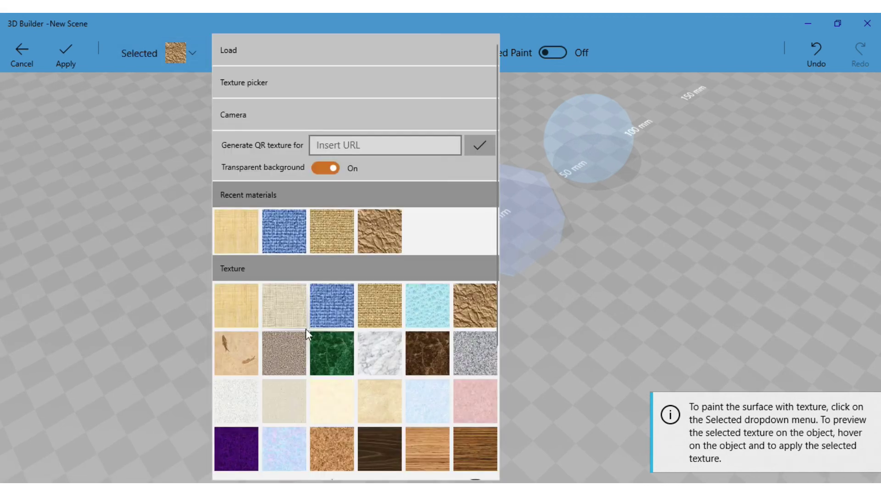
click(235, 340)
click(282, 324)
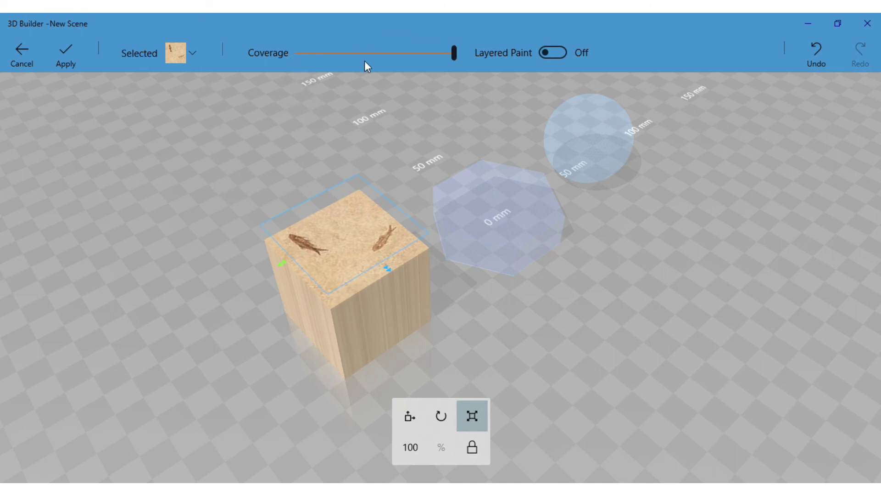
mouse_move(453, 56)
mouse_down()
mouse_move(386, 58)
mouse_move(459, 58)
mouse_up()
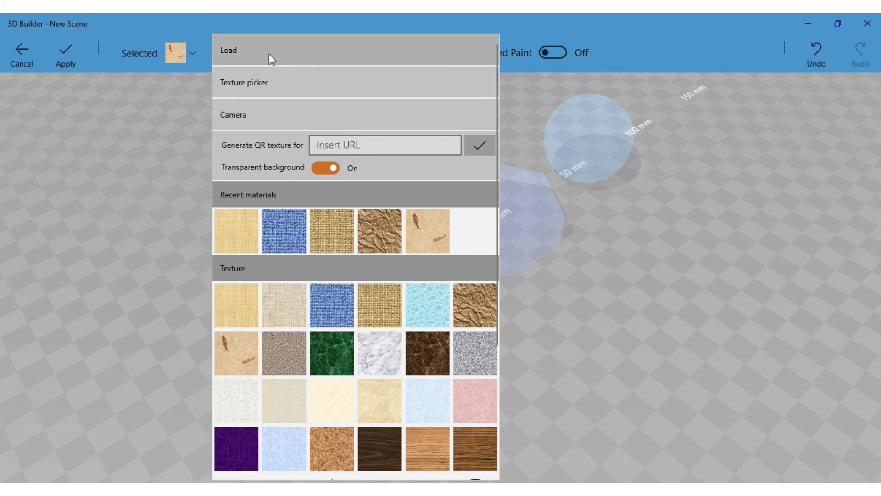
Load the start_video image as a texture, paint it onto the cube from its top face and apply it
click(238, 48)
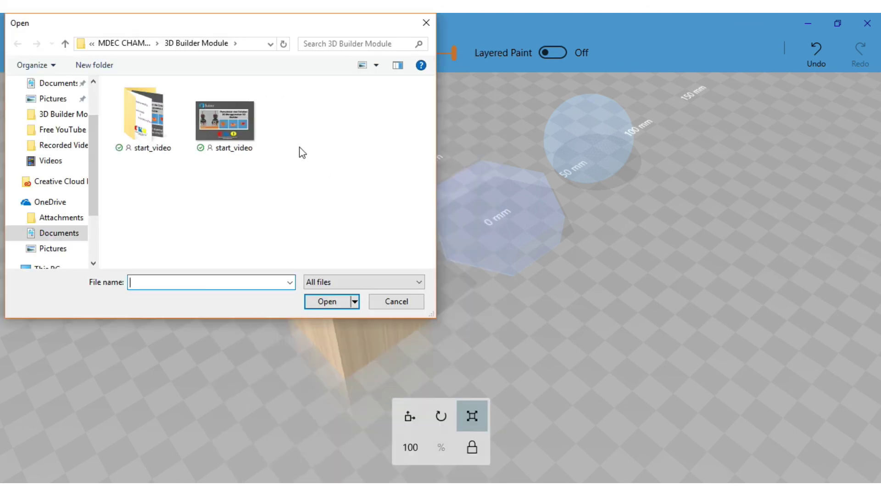
click(224, 140)
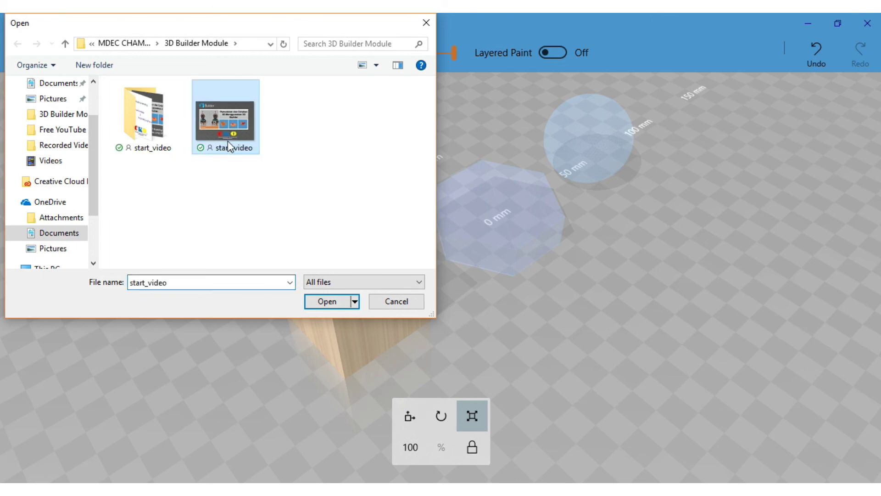
click(333, 304)
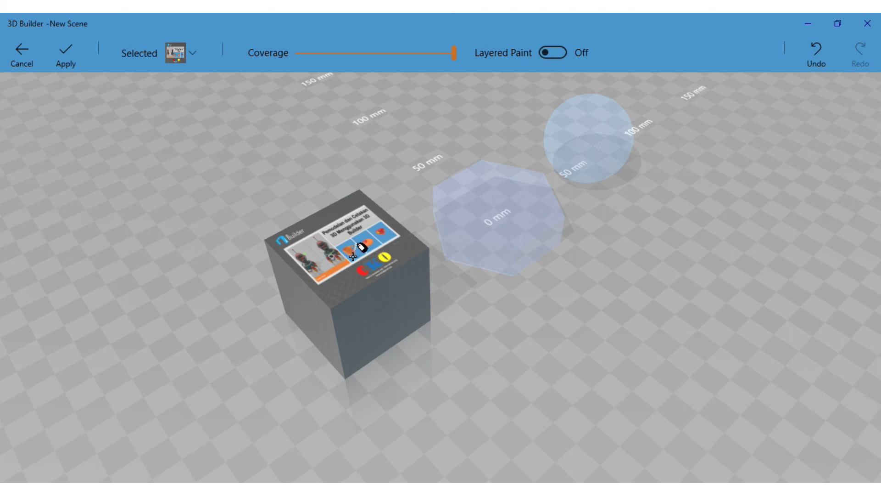
click(353, 260)
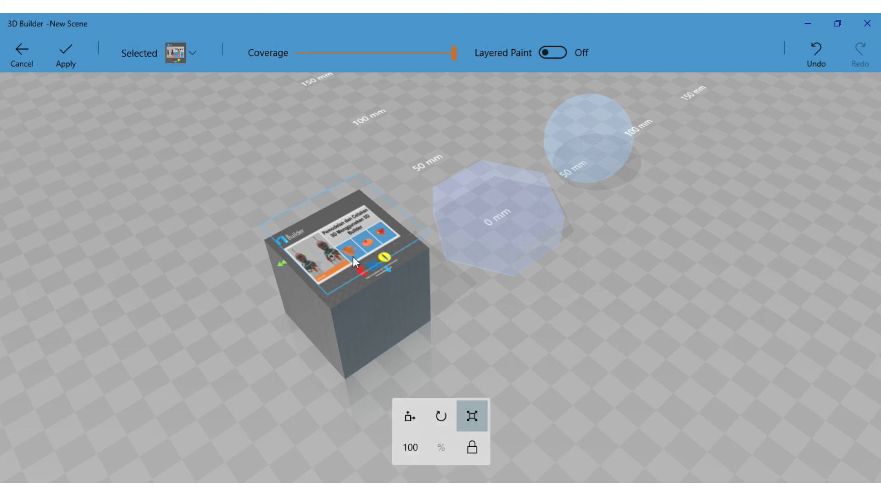
right_drag(513, 296, 455, 331)
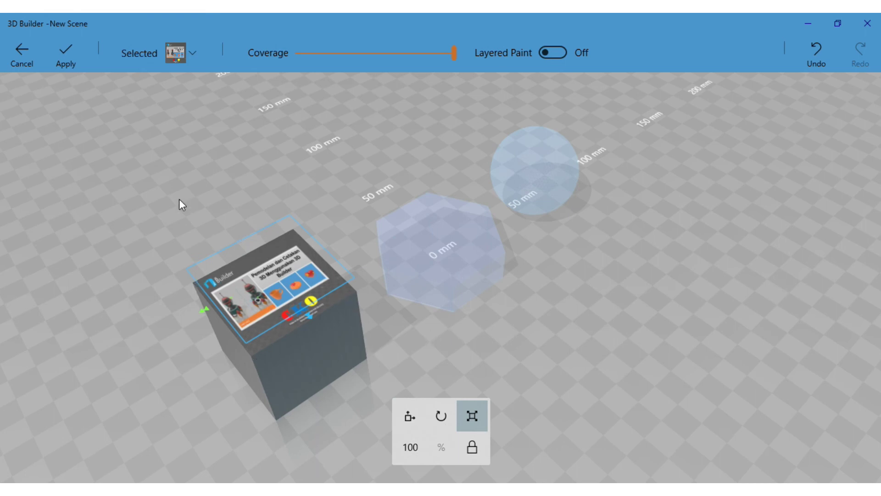
right_drag(282, 345, 401, 359)
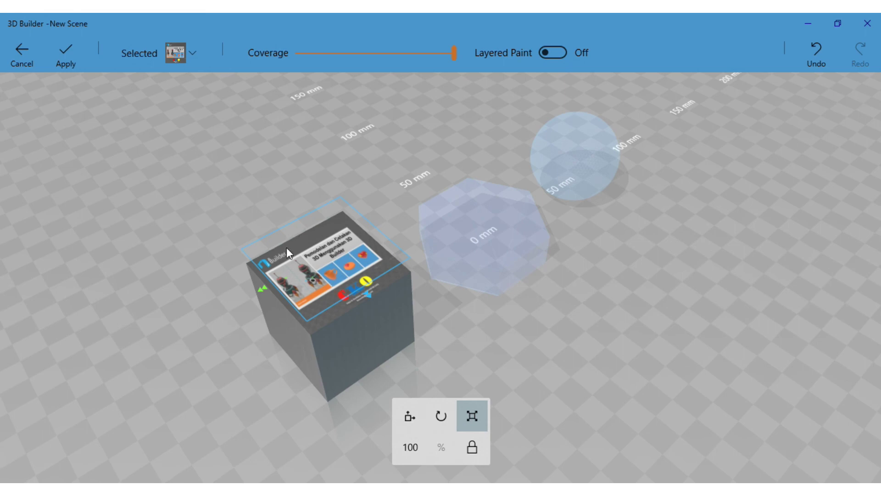
click(70, 68)
Select the gold sphere, paint it with the recently used start_video image texture and apply it
right_drag(513, 282, 394, 274)
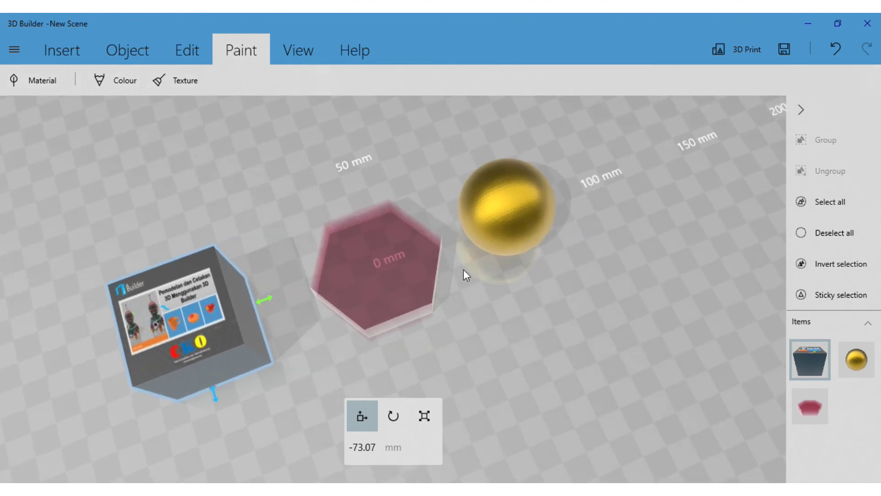
right_drag(463, 269, 424, 271)
scroll(384, 219, up, 5)
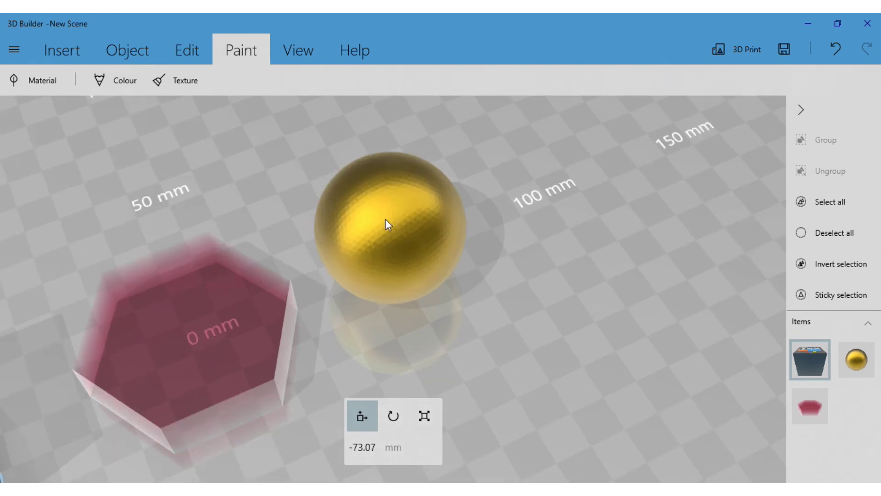
click(384, 219)
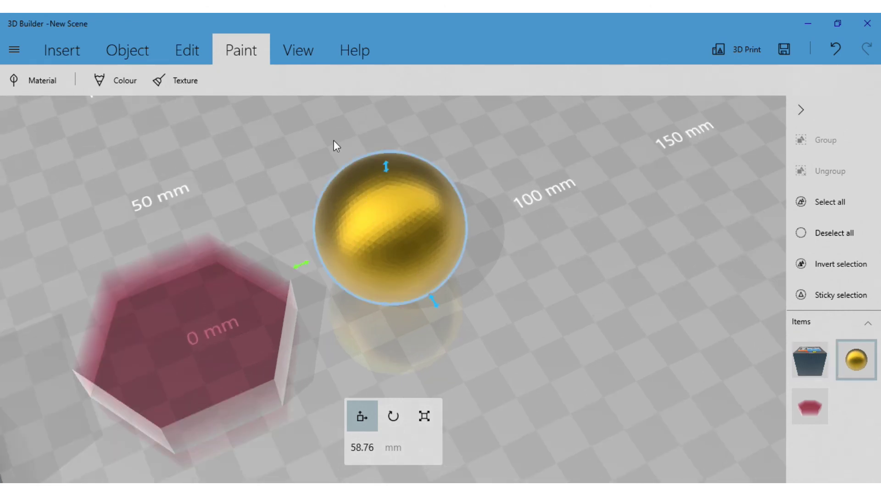
click(187, 86)
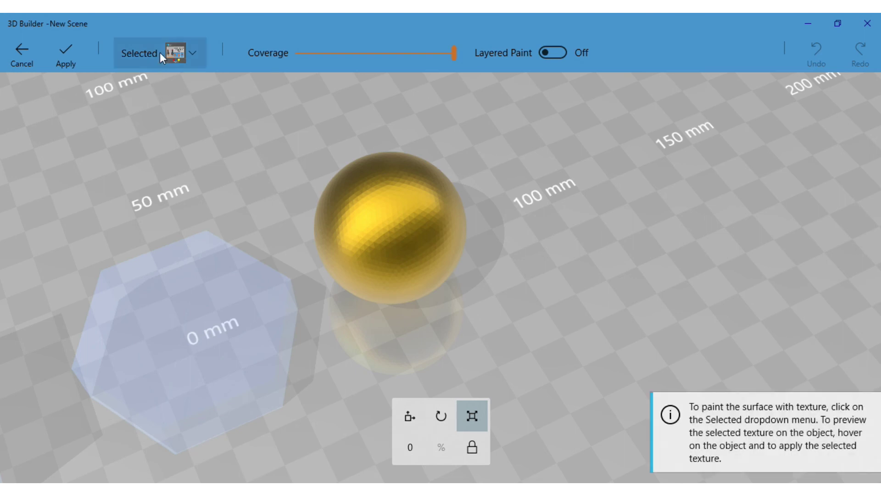
click(177, 53)
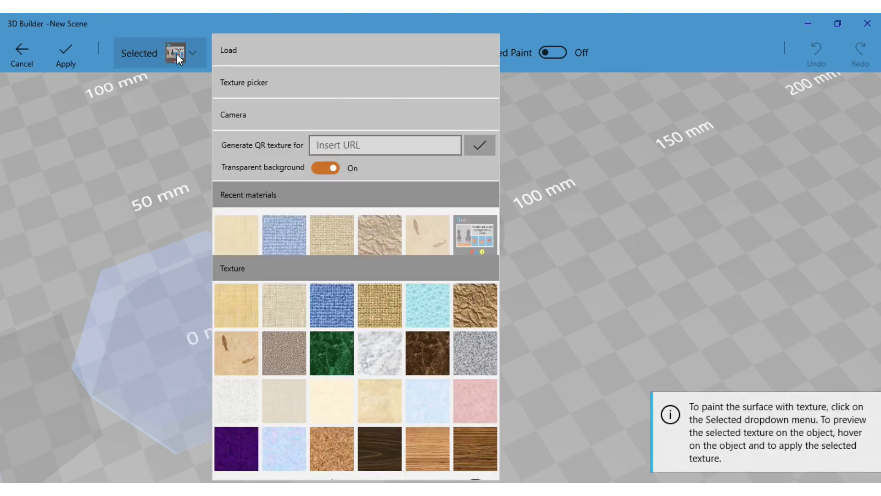
click(472, 228)
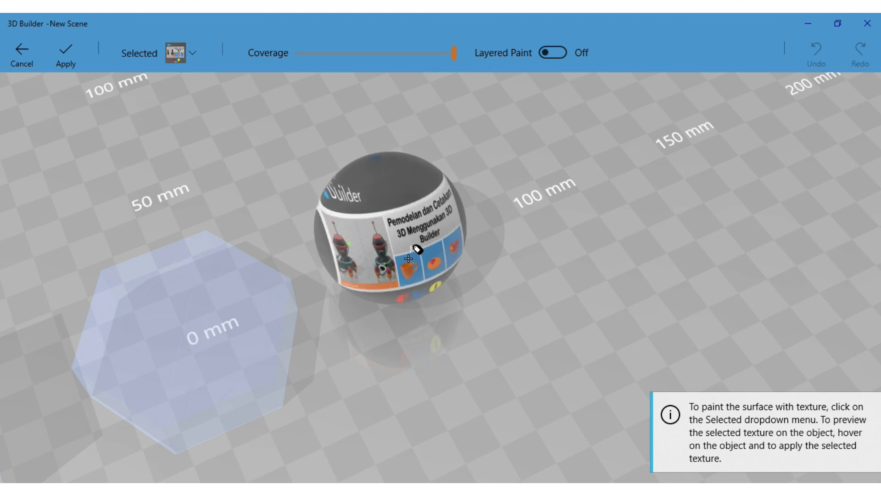
click(411, 264)
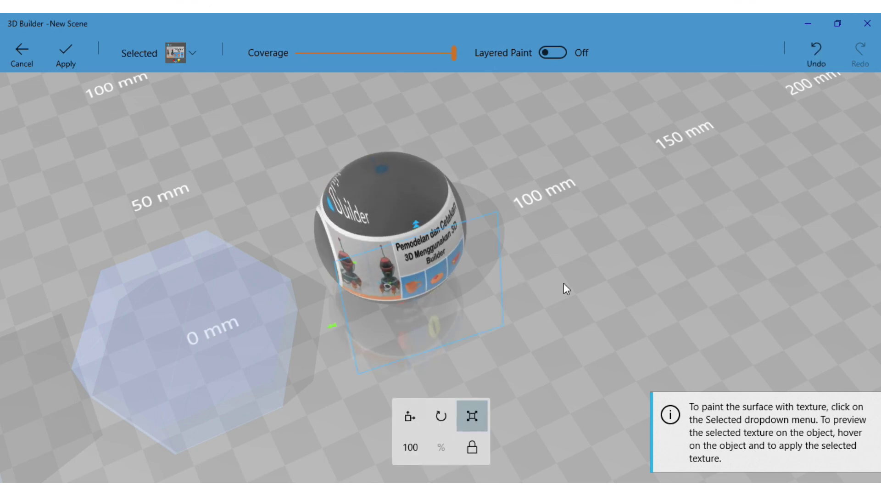
right_drag(528, 263, 700, 243)
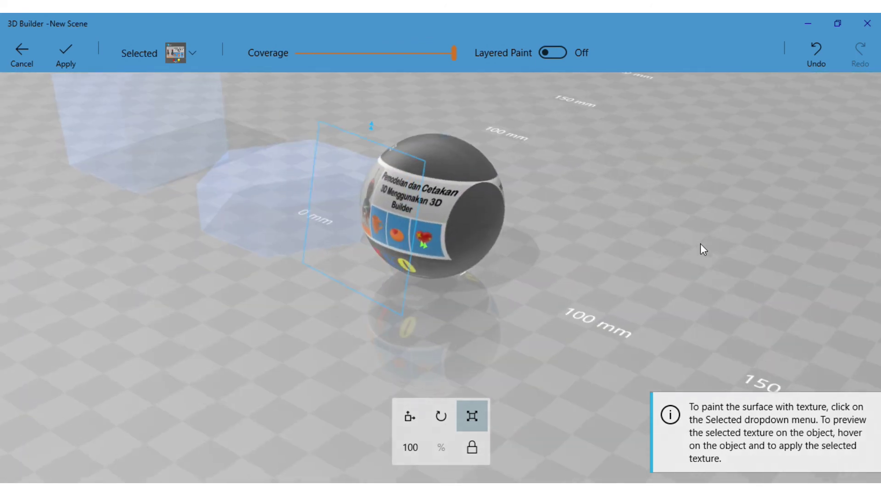
right_drag(323, 317, 571, 275)
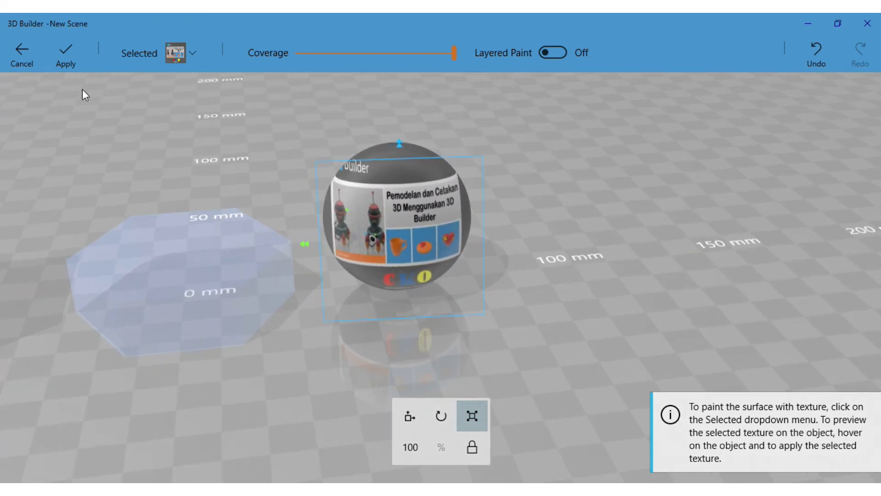
click(66, 55)
right_drag(91, 184, 237, 252)
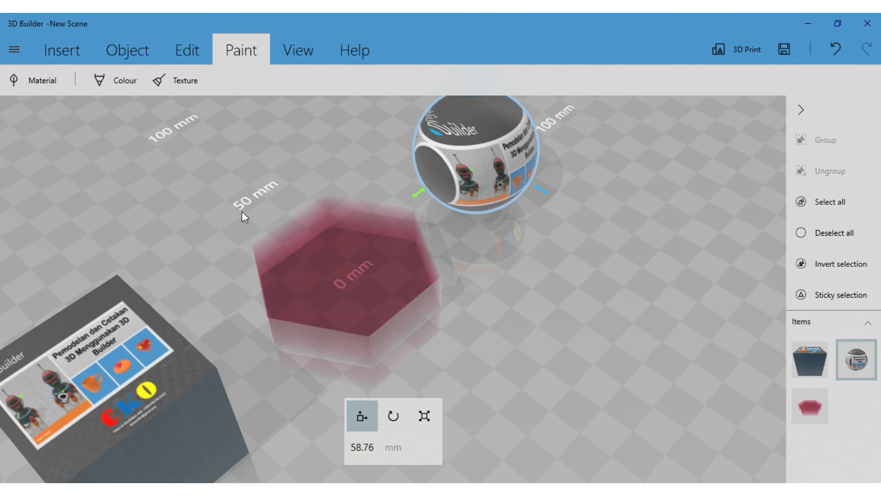
click(301, 58)
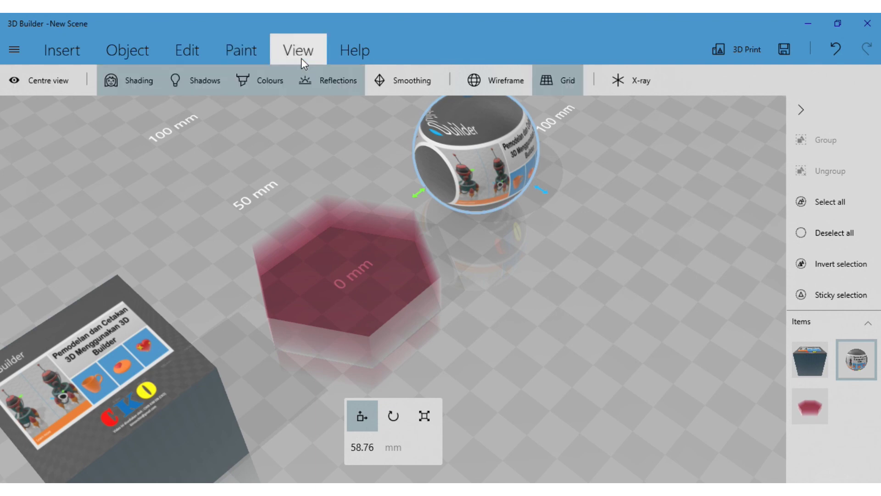
click(343, 54)
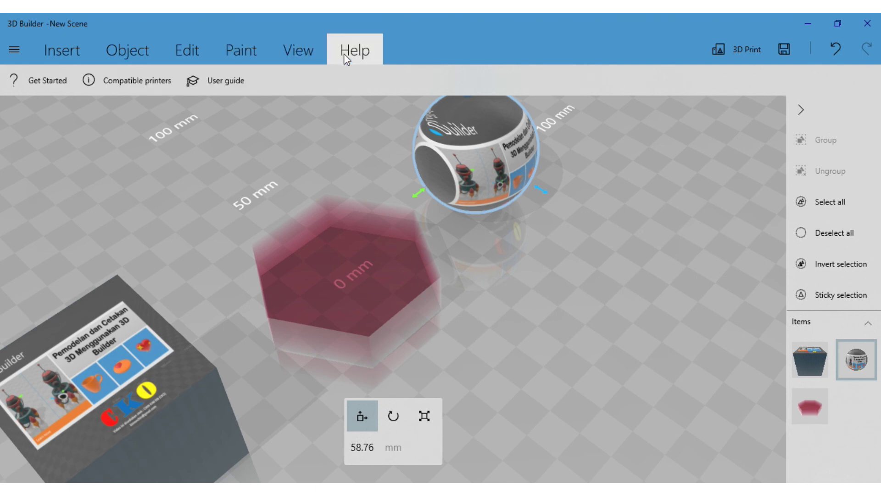
click(308, 54)
click(244, 53)
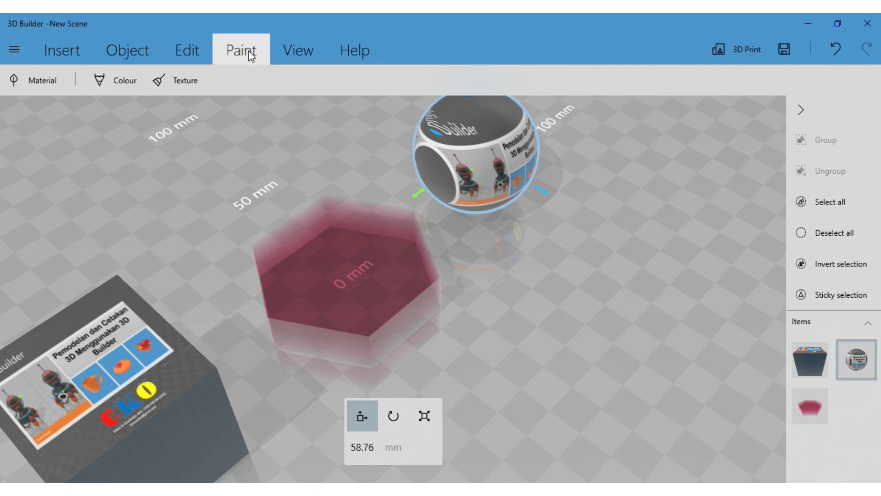